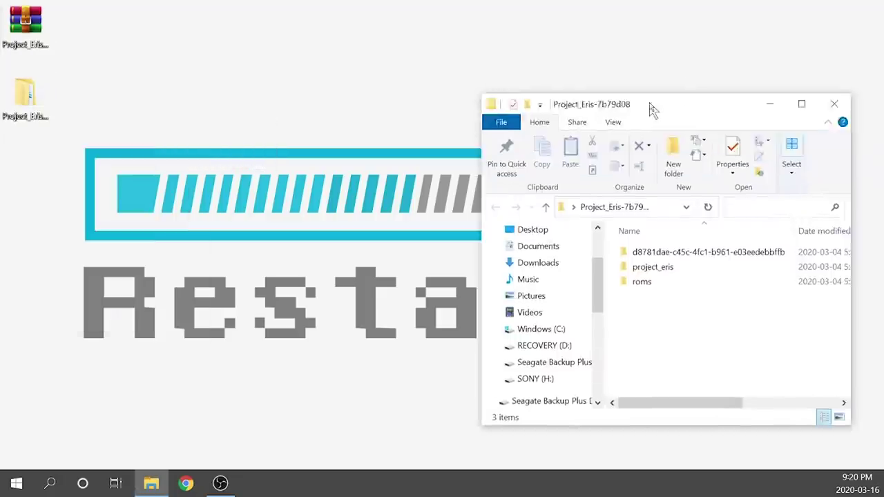
Snap the Project_Eris-7b79d08 window to the right half and select the project_eris and roms folders
left_click_drag(653, 111, 883, 109)
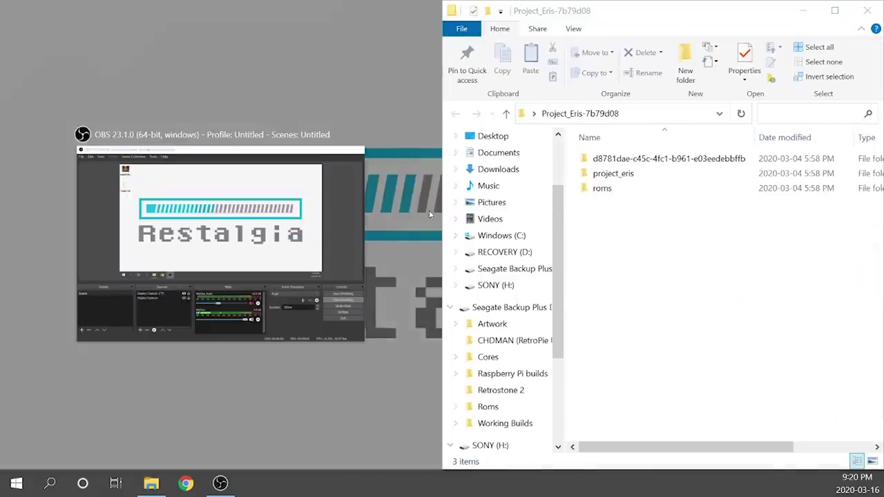
left_click(689, 250)
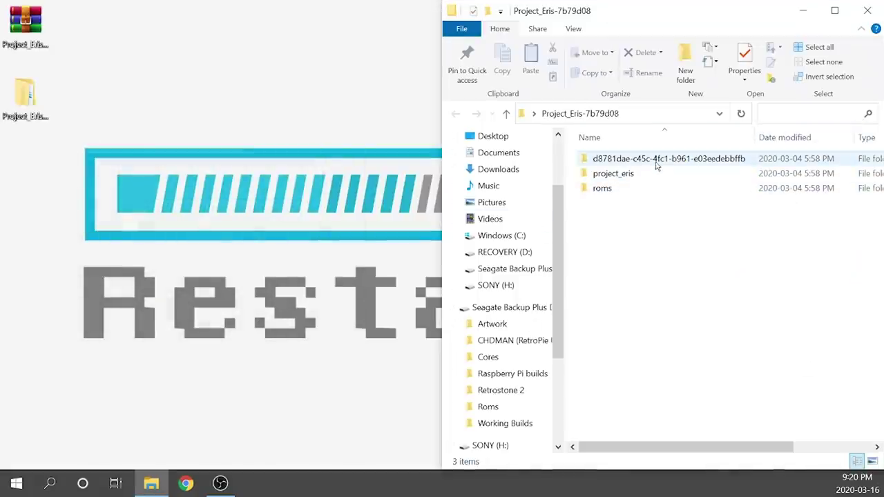
left_click(616, 174)
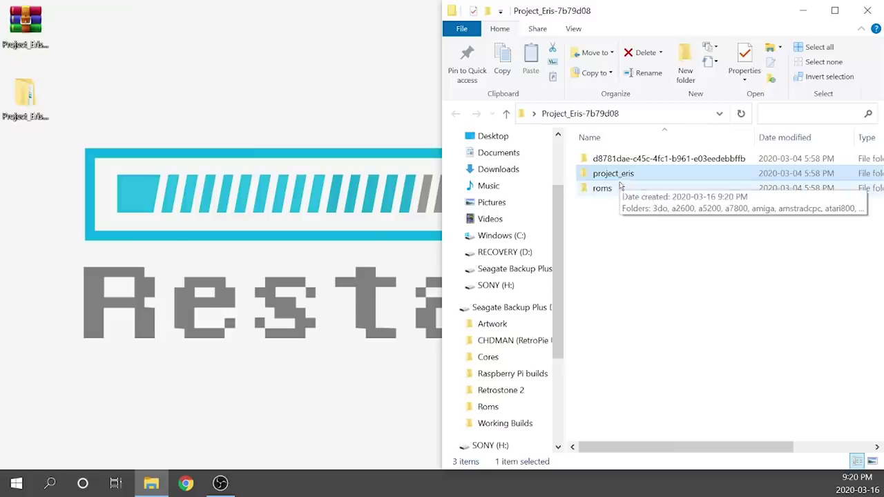
left_click(602, 192)
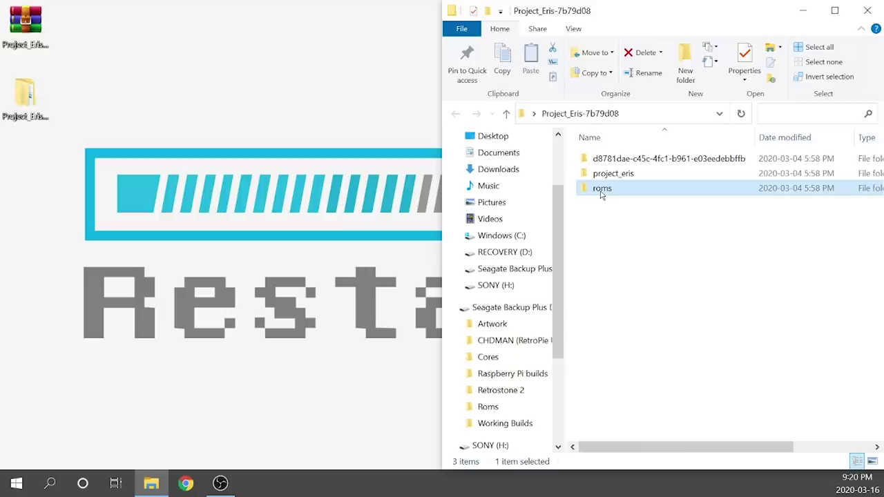
double_click(602, 191)
scroll(684, 299, "down", 6)
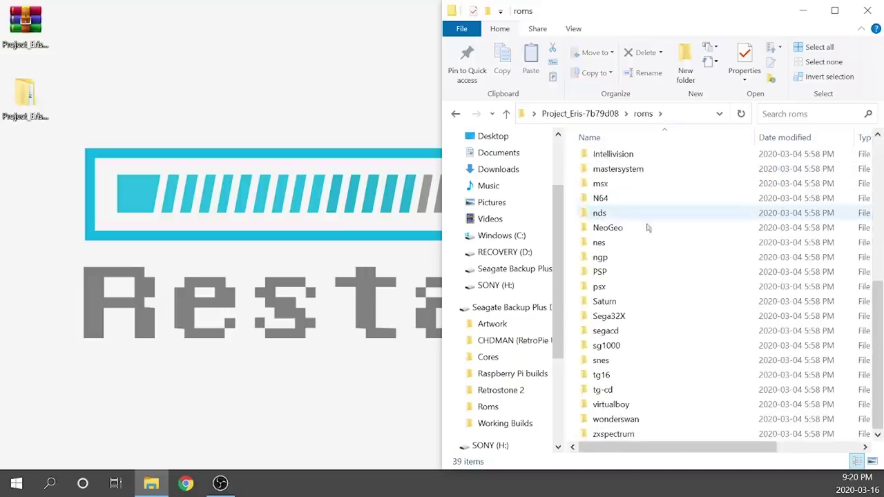
scroll(687, 402, "up", 7)
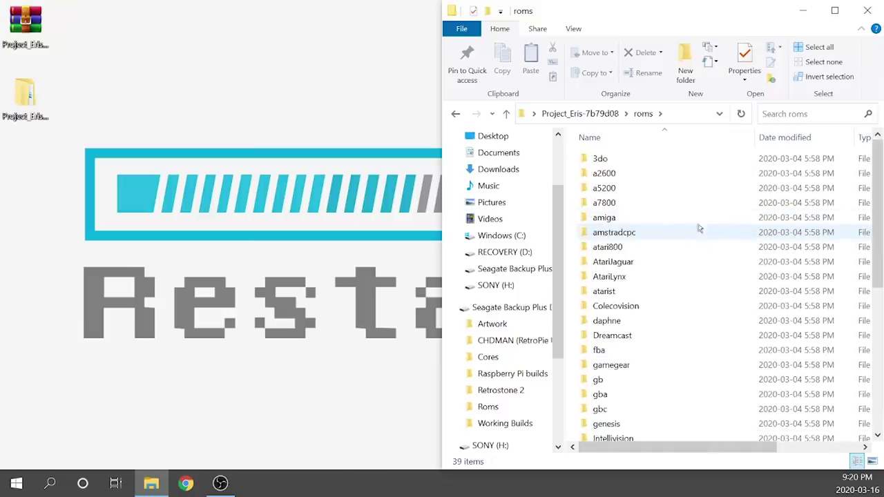
scroll(673, 332, "down", 3)
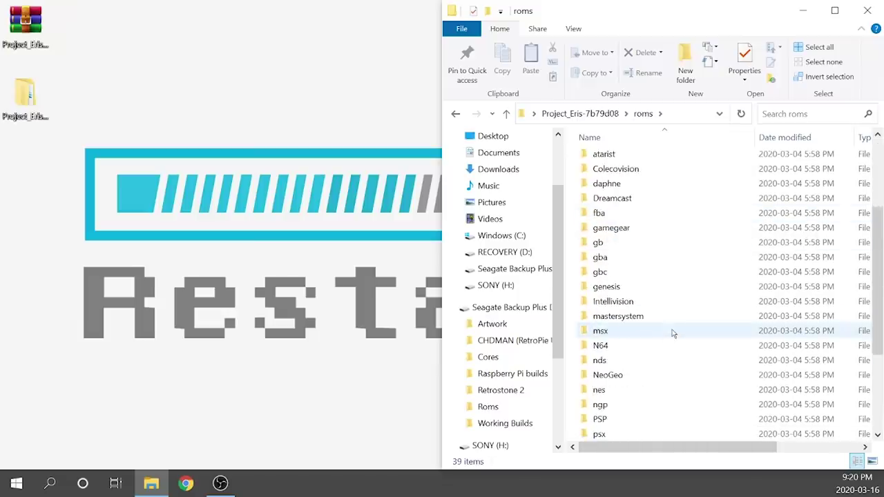
left_click(456, 114)
left_click(671, 291)
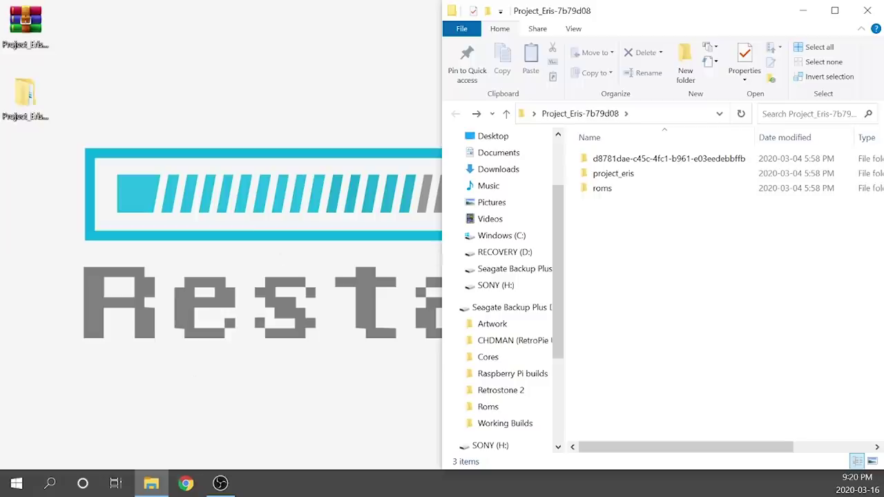
Launch a second File Explorer window from the taskbar jump list, showing SONY (H:)
right_click(151, 483)
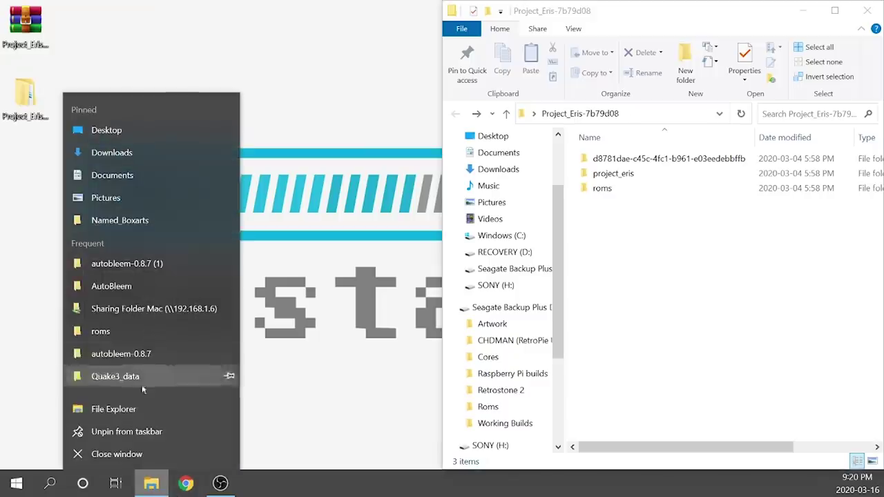
left_click(135, 415)
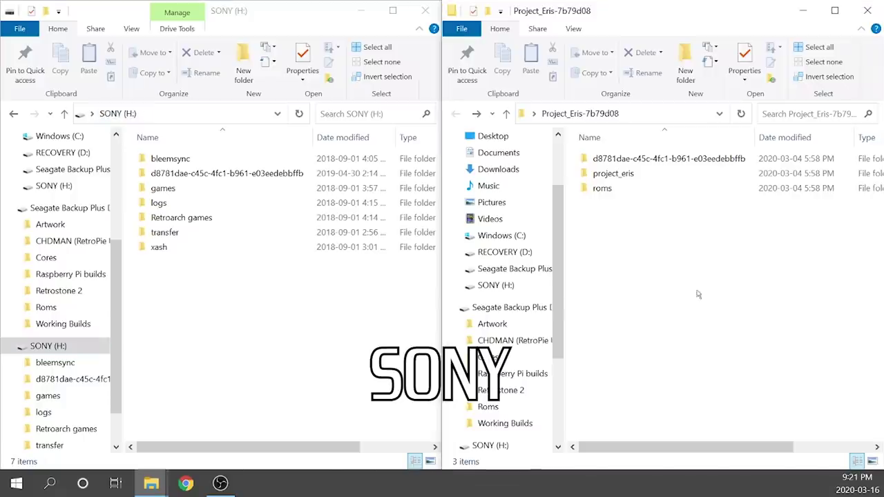
Box-select the three Project_Eris-7b79d08 folders and drag them into the SONY (H:) window
left_click_drag(690, 287, 595, 124)
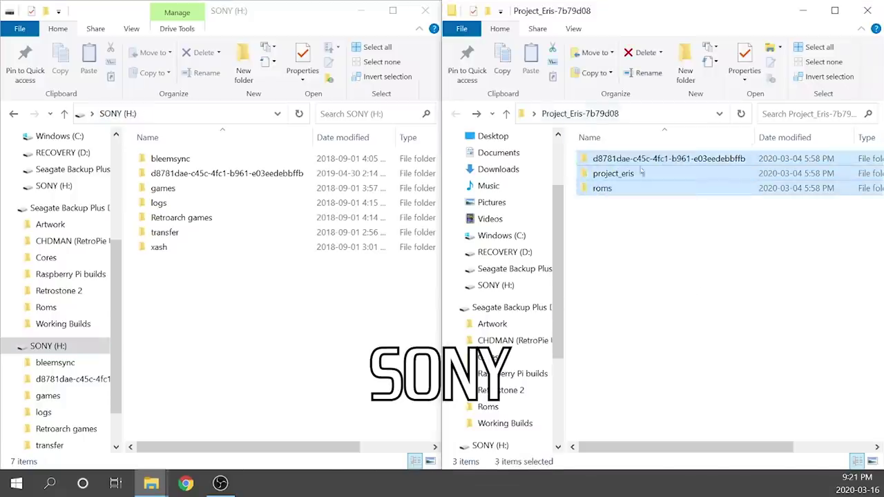
left_click(182, 297)
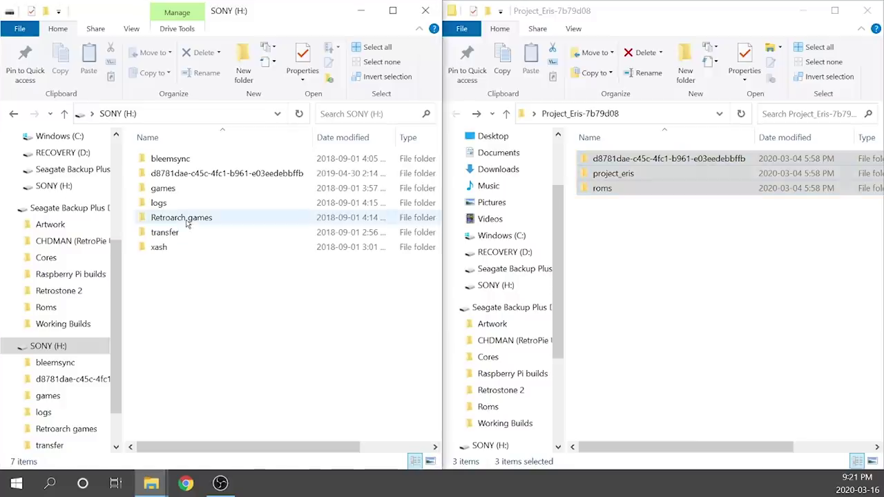
left_click(635, 297)
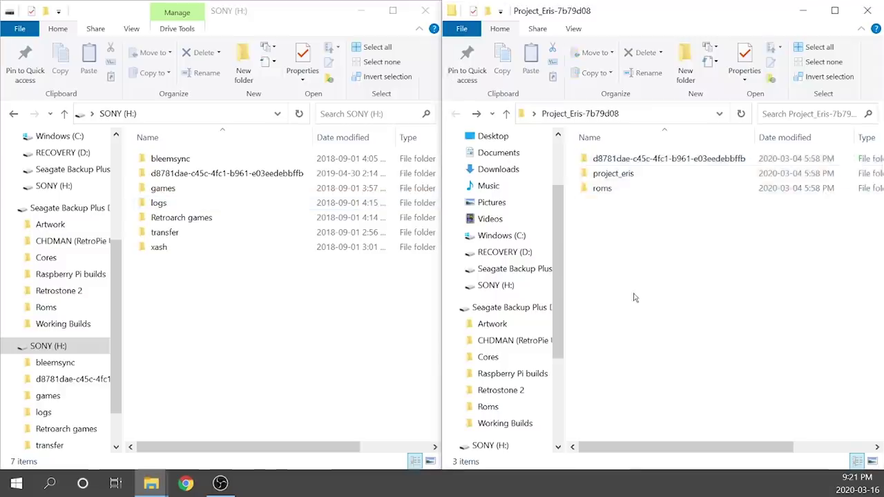
left_click_drag(634, 297, 623, 134)
left_click_drag(622, 174, 223, 327)
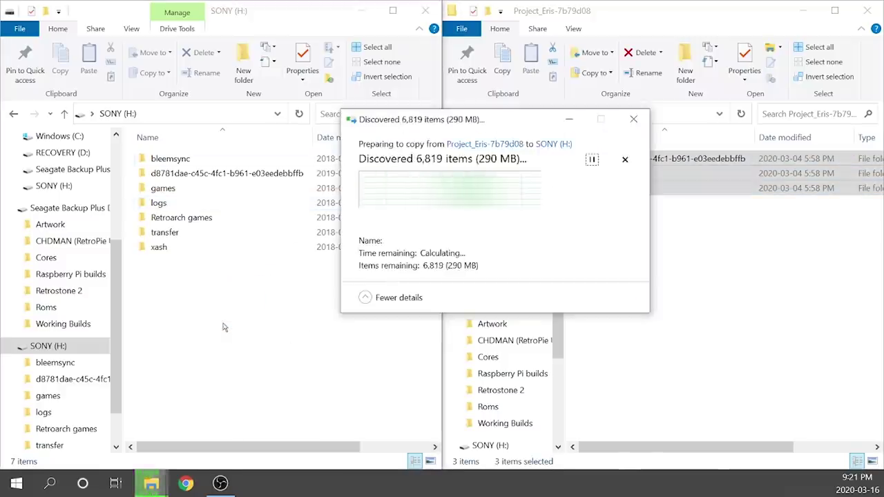
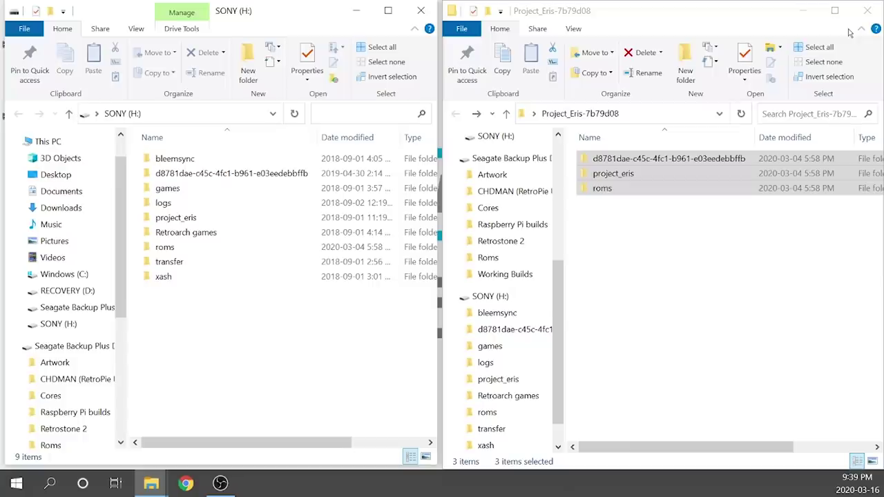
Minimize the Project_Eris window and select all folders on the SONY (H:) drive
left_click(803, 15)
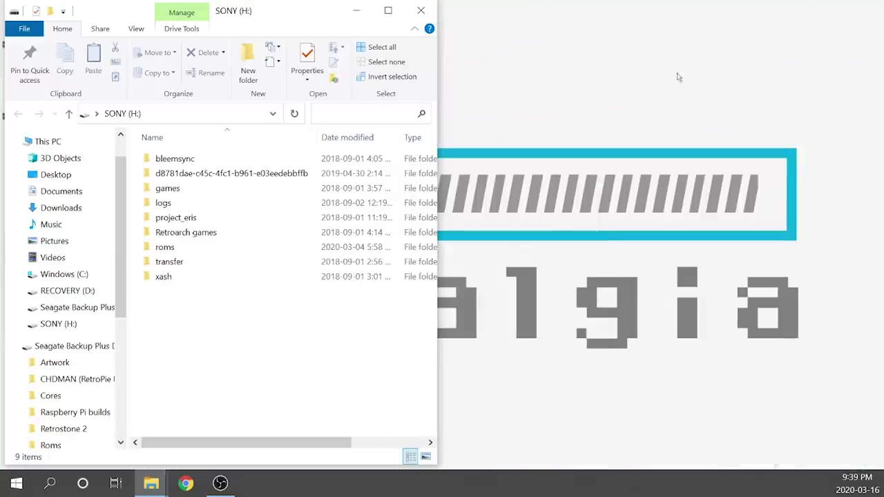
left_click_drag(275, 349, 195, 84)
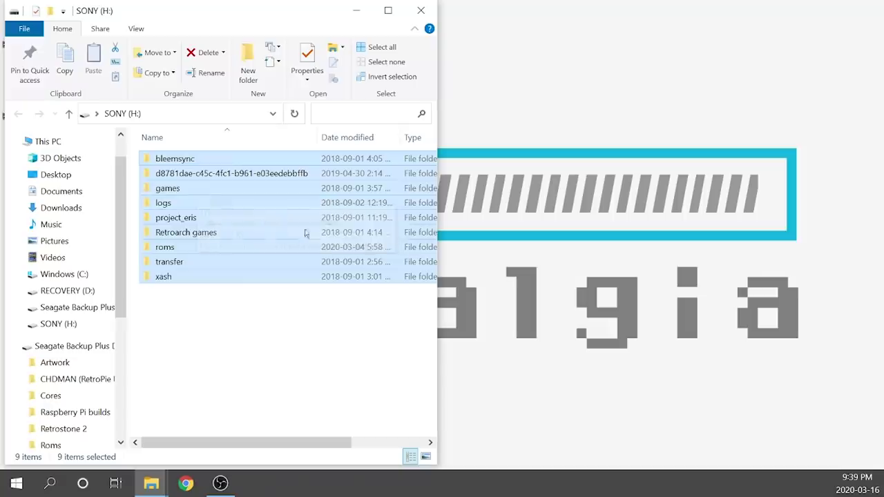
left_click(535, 265)
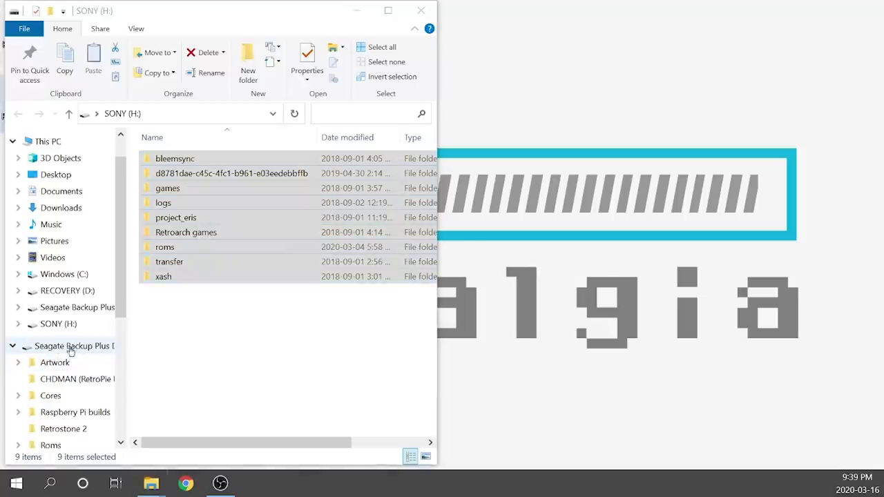
Open the Format dialog for the SONY (H:) drive from the navigation pane
scroll(69, 347, "down", 2)
left_click(59, 219)
right_click(60, 221)
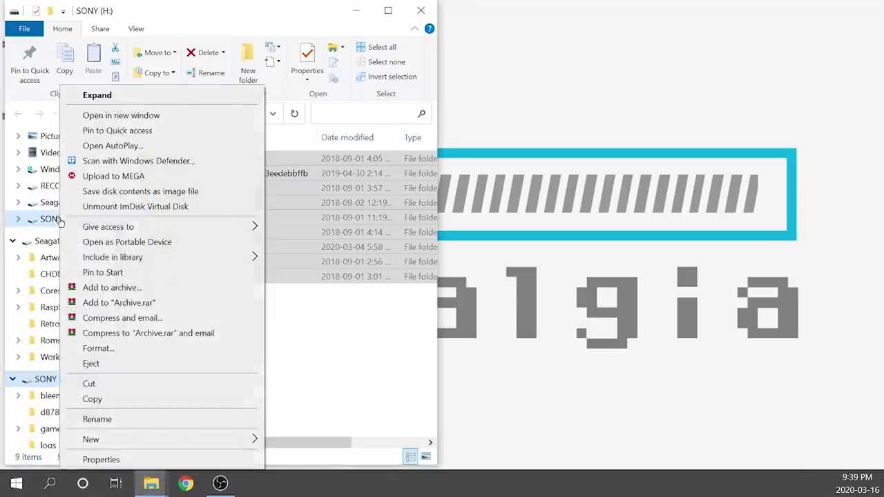
left_click(136, 354)
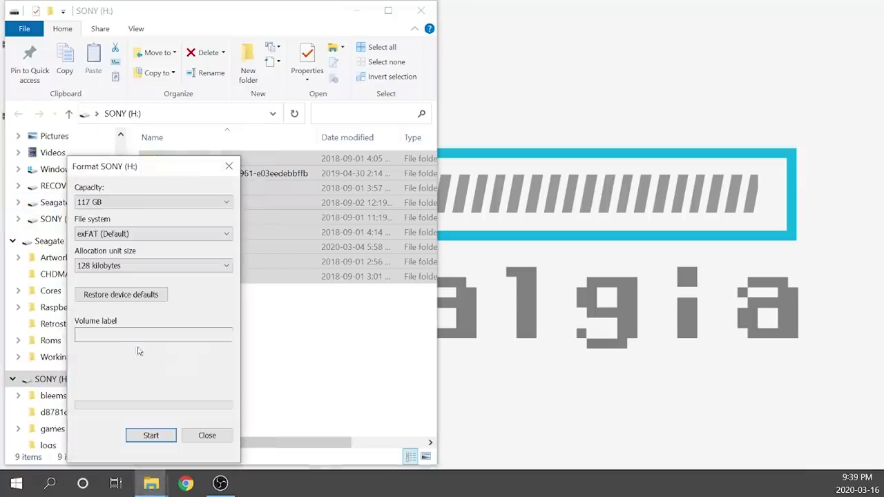
View the NTFS and exFAT file system choices, then cancel without formatting
left_click(134, 232)
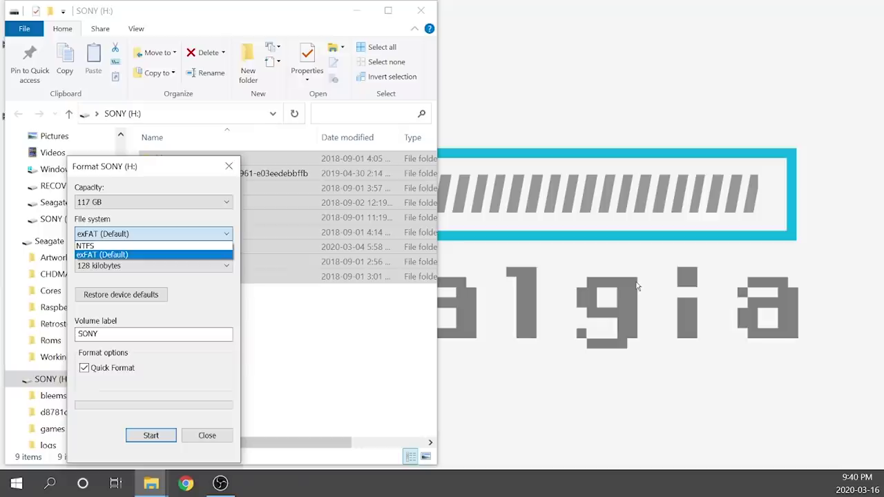
key("Escape")
key("Escape")
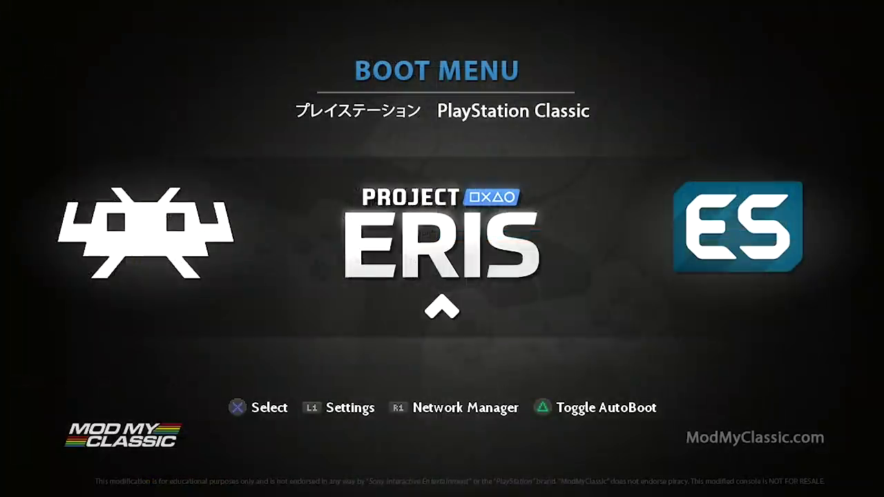
key("Left")
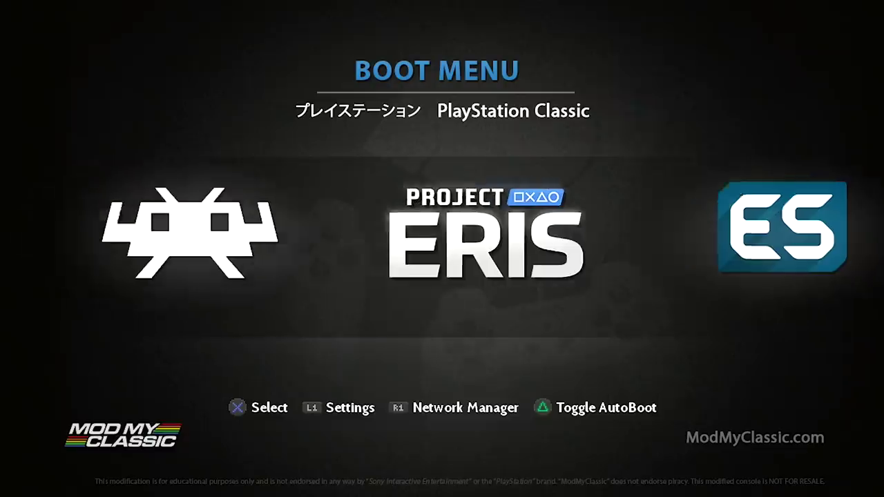
key("Right")
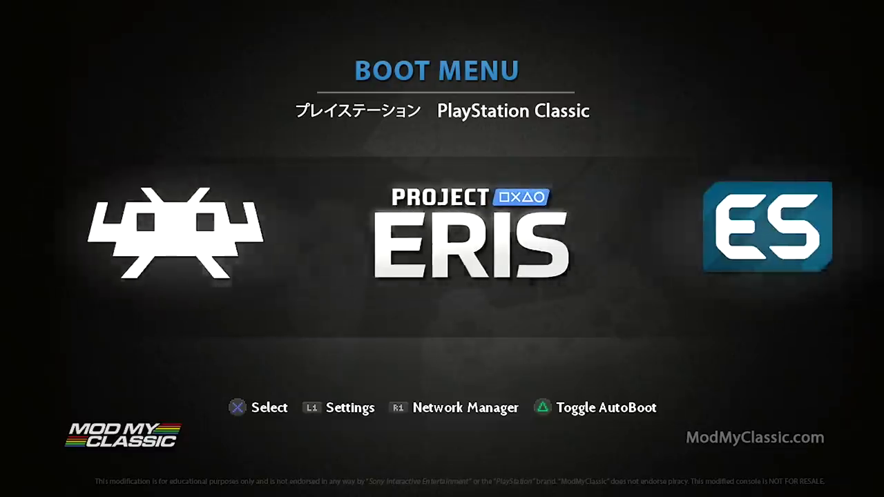
key("Right")
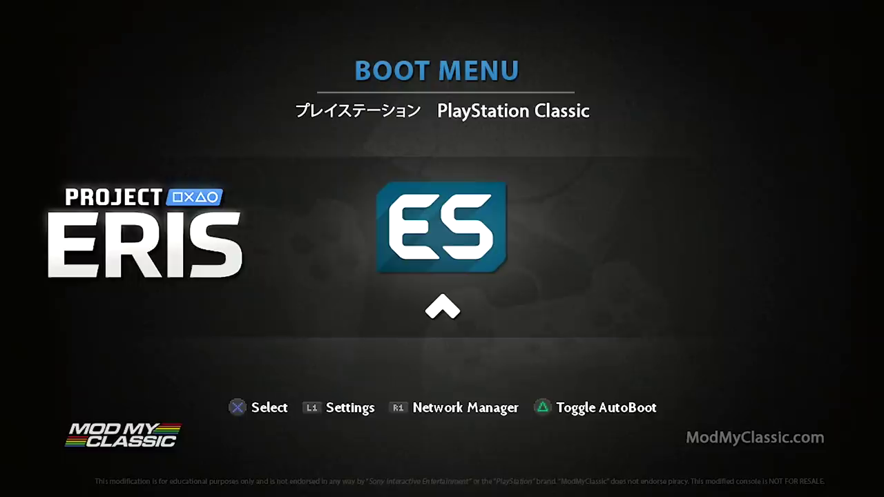
key("Left")
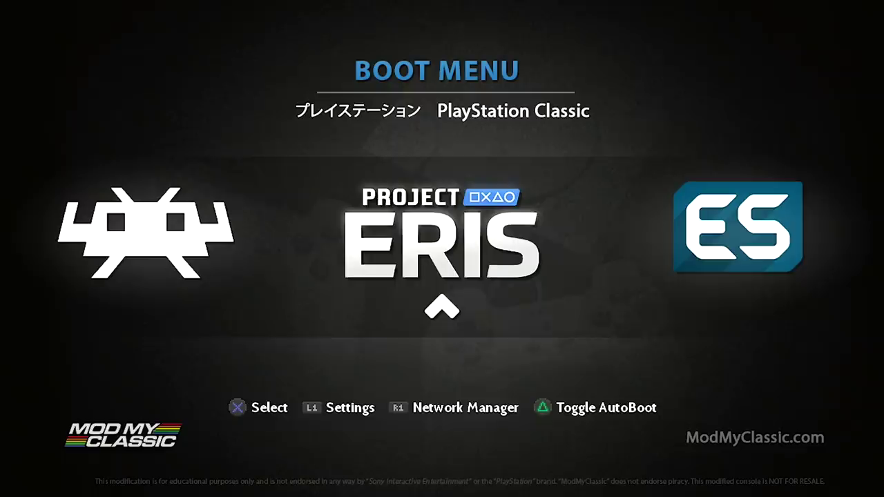
Open Project Eris settings and look through the options down to Selected Theme
key("q")
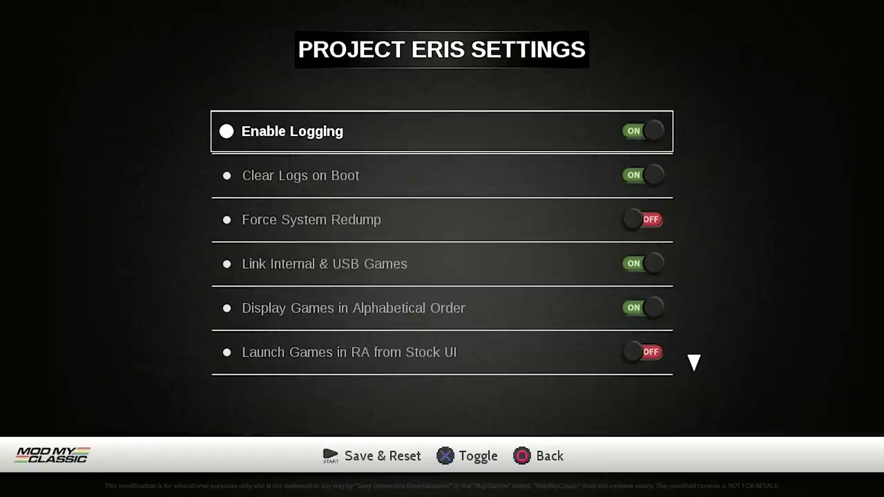
key("Down")
key("Down")
key("Down")
key("Down")
key("Down")
key("Down")
key("Up")
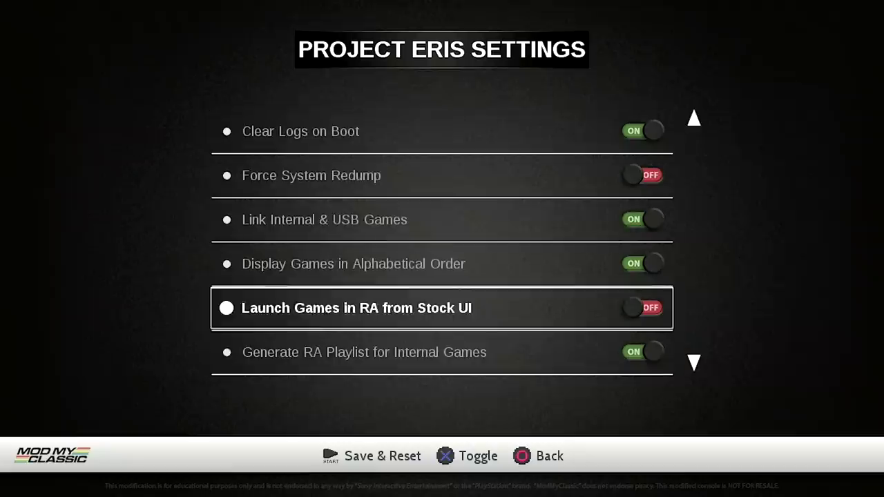
key("Up")
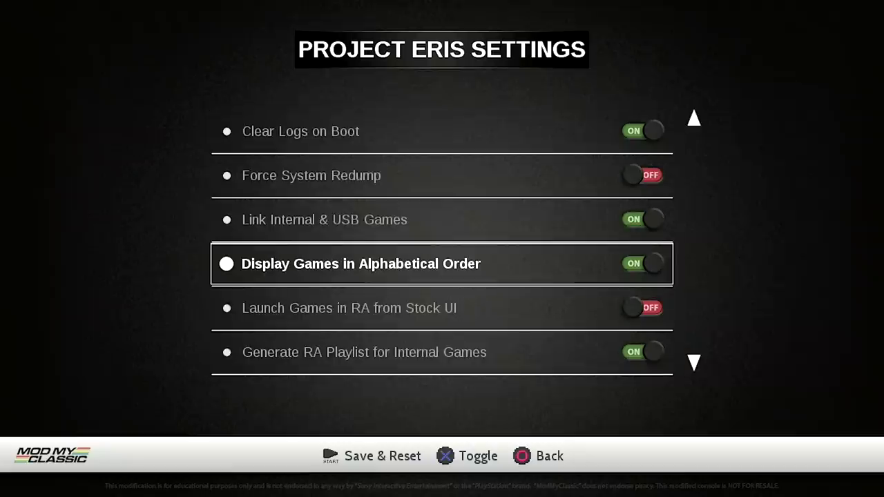
key("Down")
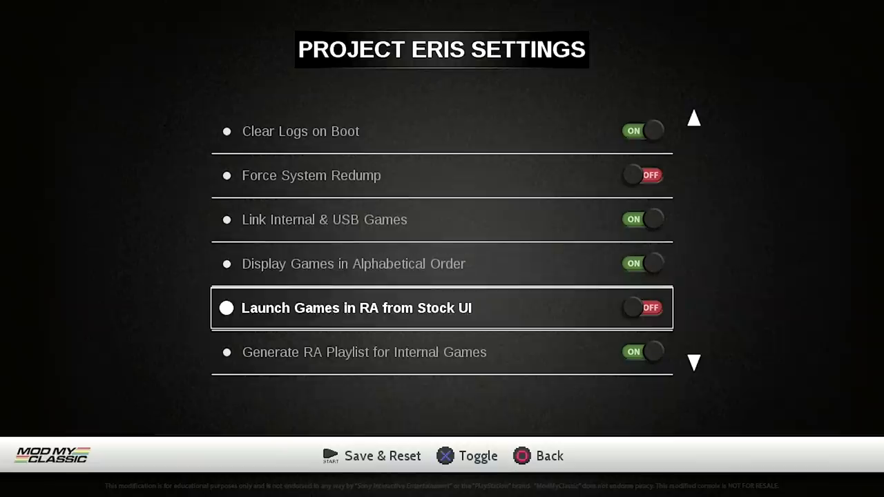
key("Down")
key("Down")
key("Down")
key("Down")
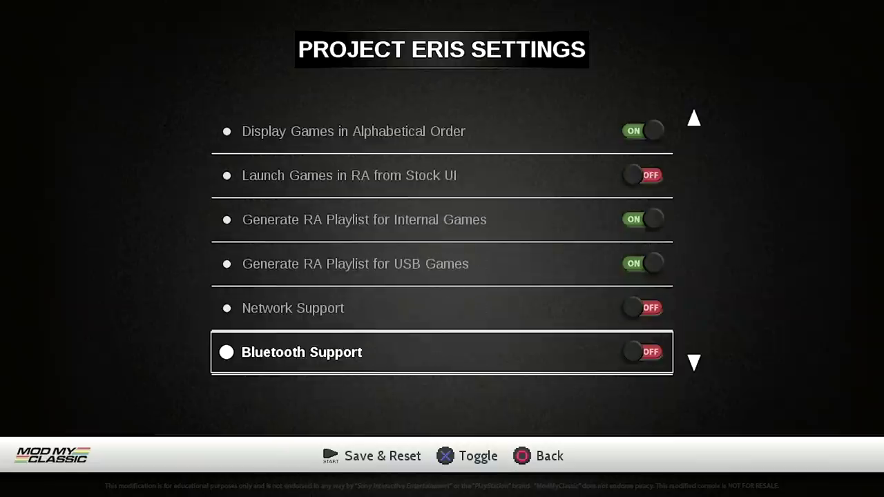
key("Up")
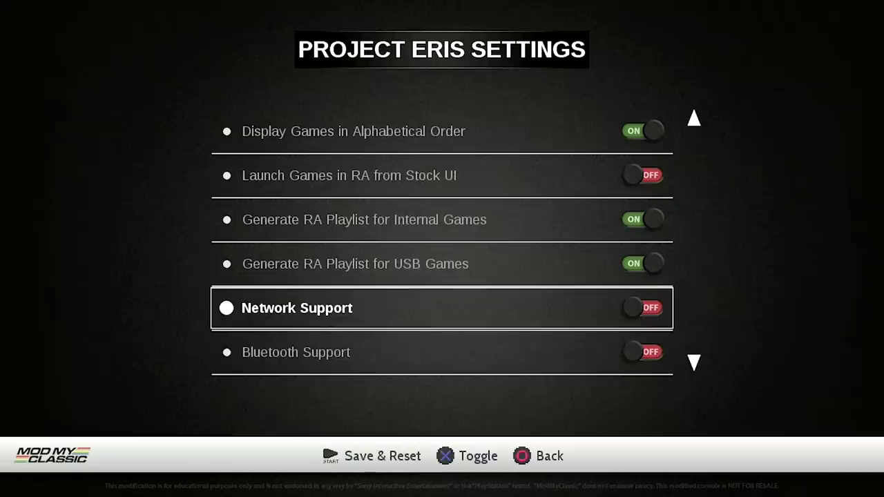
key("Down")
key("Down")
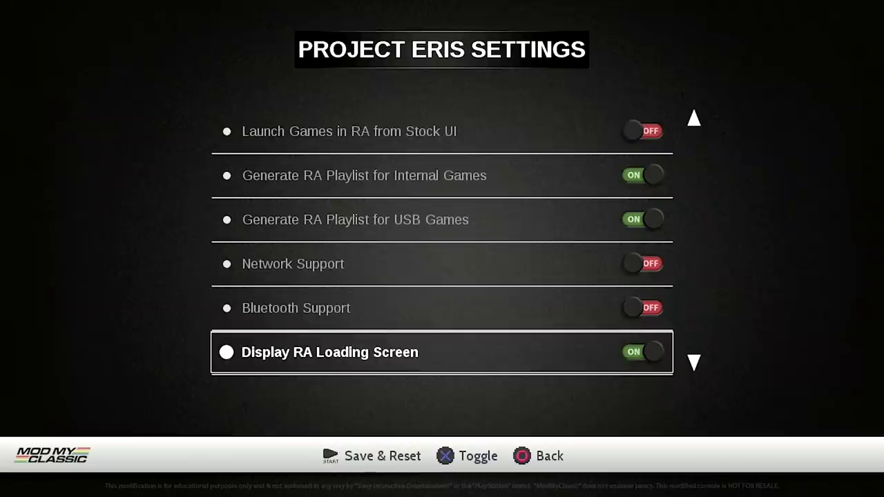
key("Down")
key("Down")
key("Down")
key("Down")
key("Down")
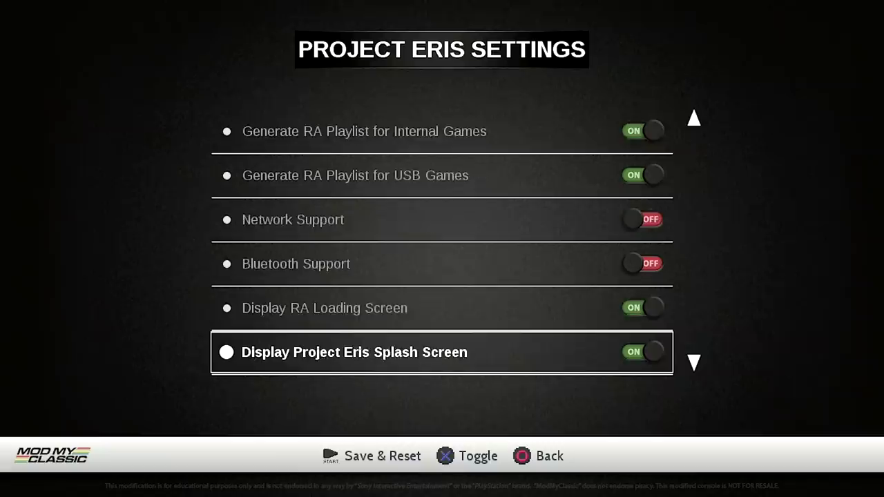
key("Down")
key("Down")
key("Down")
key("Down")
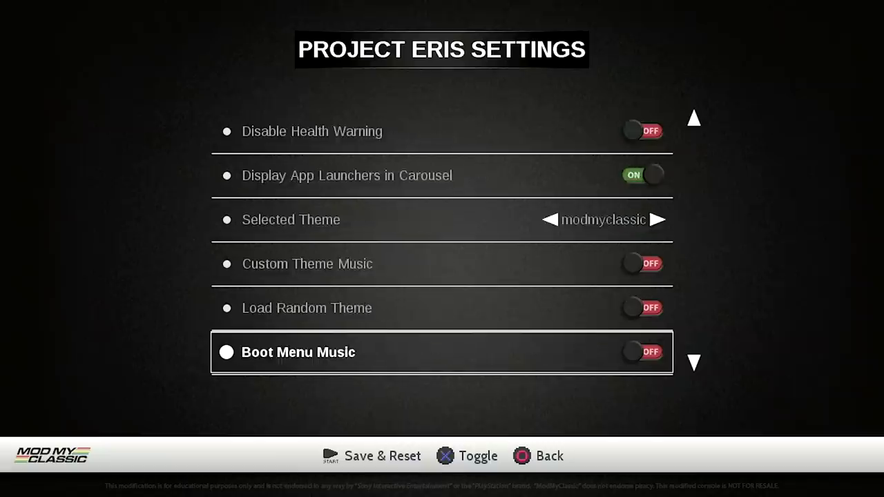
key("Up")
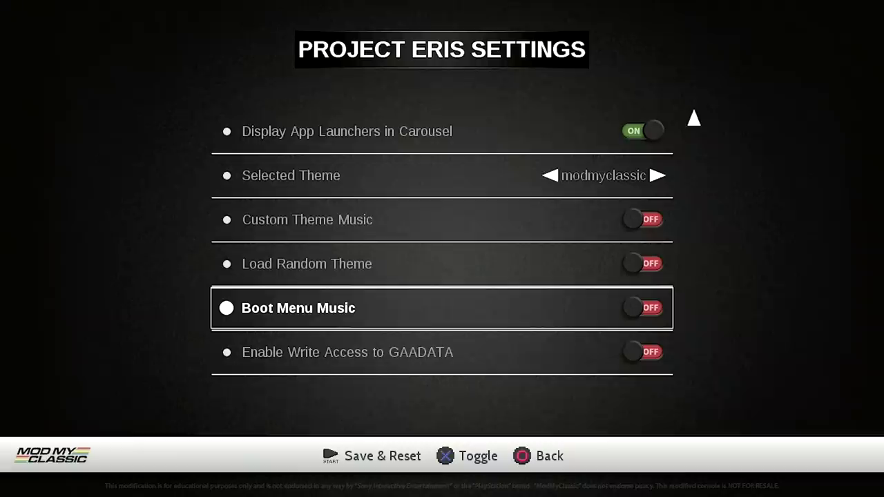
Switch Network Support ON, then save the settings and reset
key("Up")
key("Up")
key("Up")
key("Up")
key("Up")
key("Up")
key("Up")
key("Up")
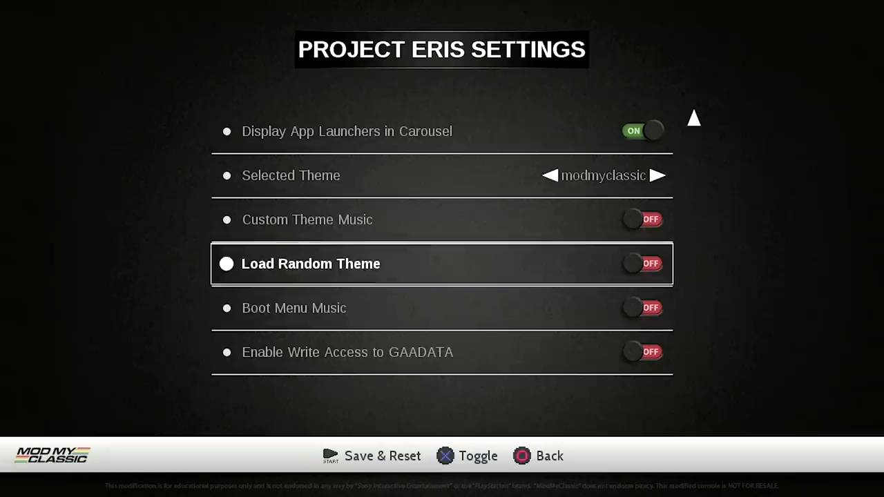
key("Up")
key("Up")
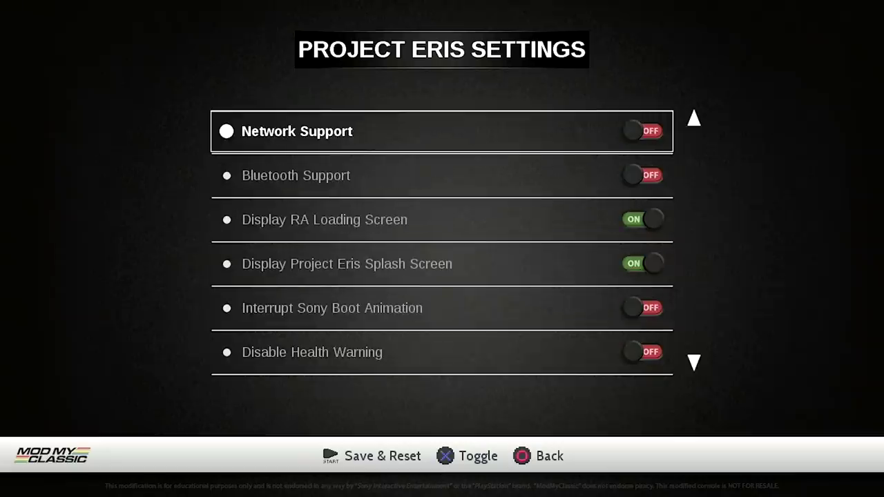
key("Return")
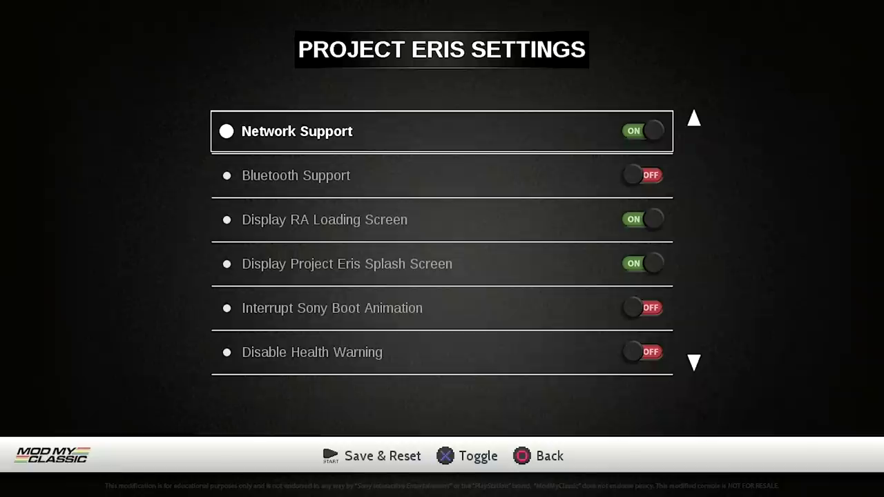
key("Return")
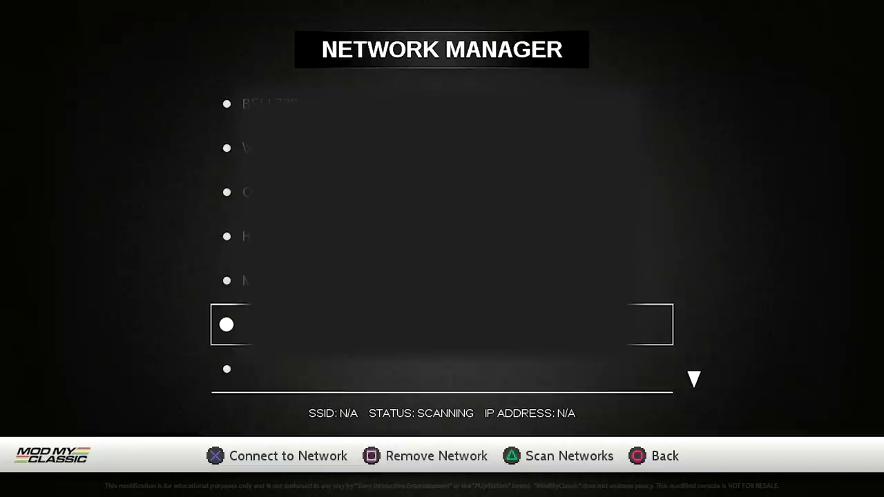
key("Up")
key("Up")
key("Up")
key("Up")
key("Up")
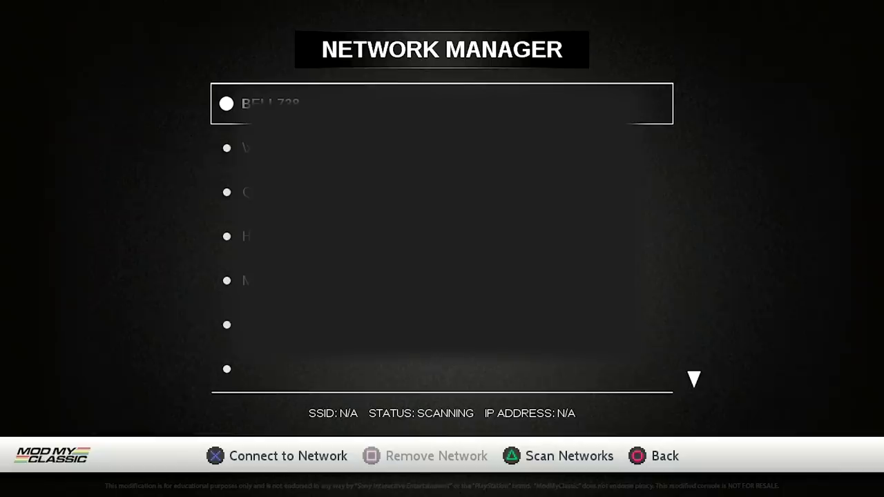
key("Escape")
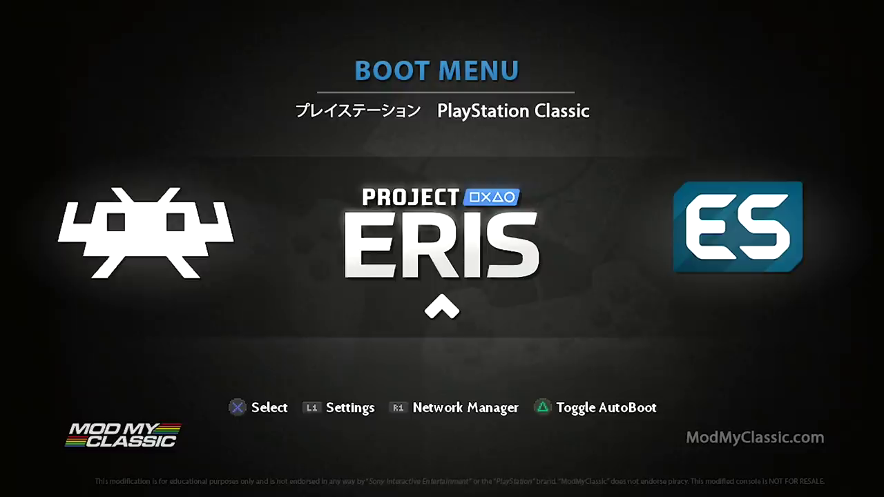
key("Left")
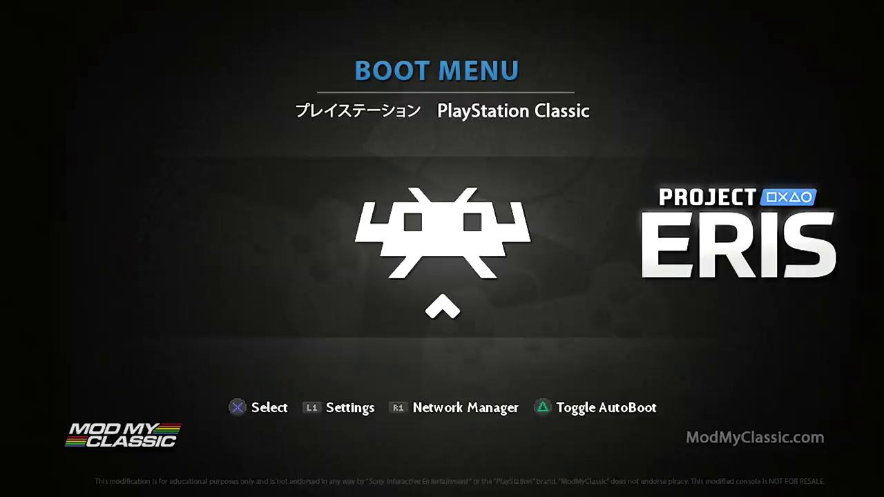
key("s")
key("t")
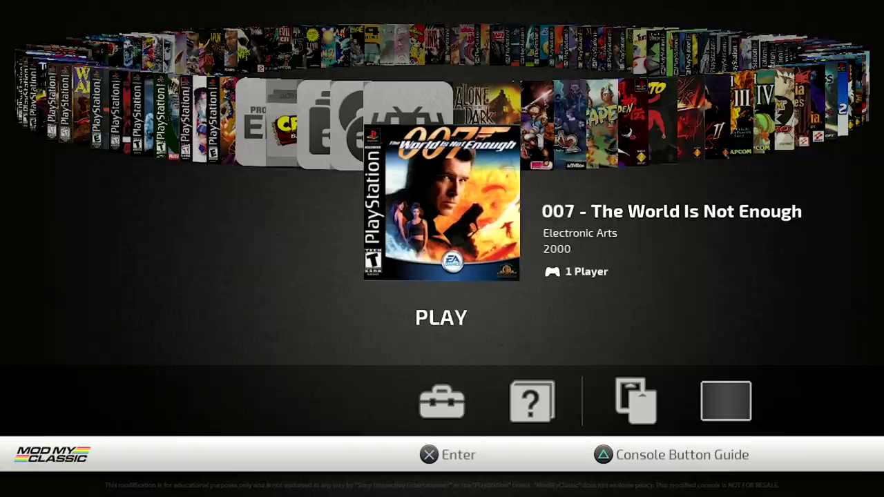
Scroll the carousel forward to Capcom vs SNK Pro, then back past RetroArch to Folder Menu
key("Right")
key("Right")
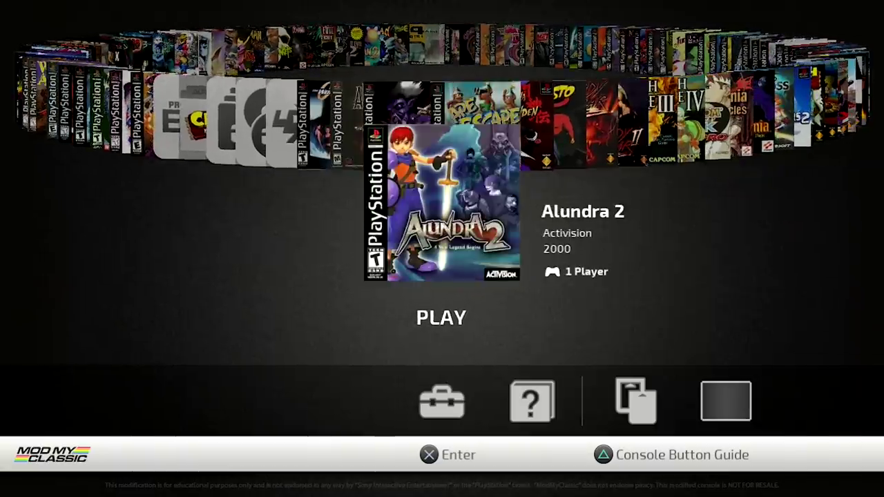
key("Right")
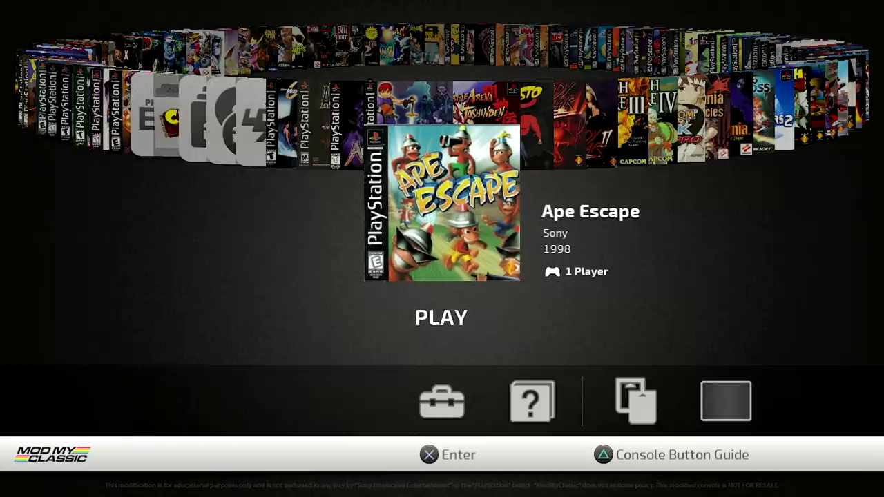
key("Right")
key("Right")
key("Right")
key("Right")
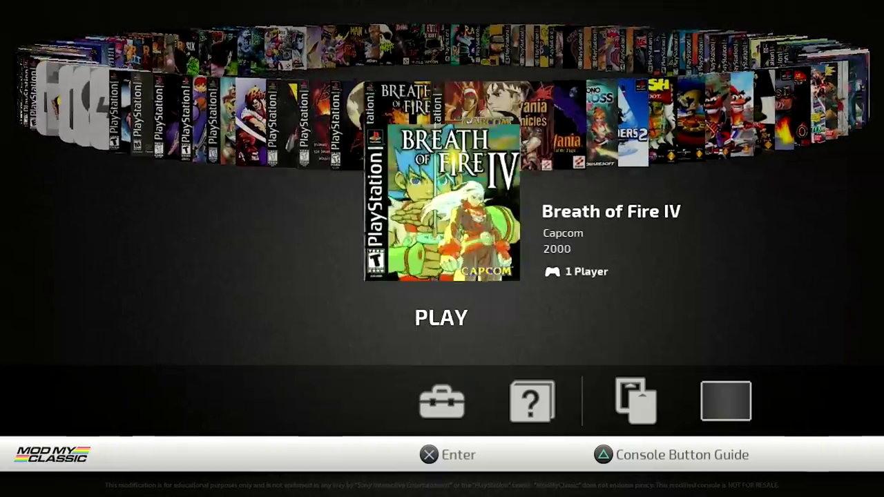
key("Right")
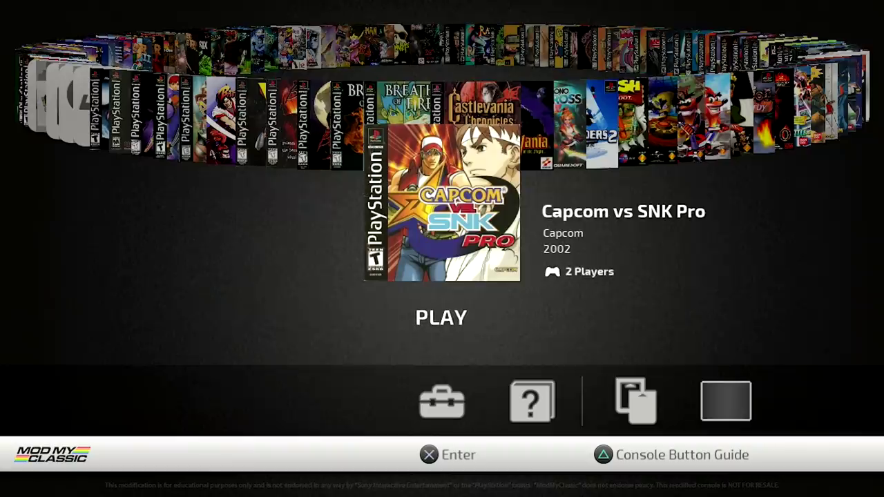
key("Left")
key("Left")
key("Left")
key("Left")
key("Left")
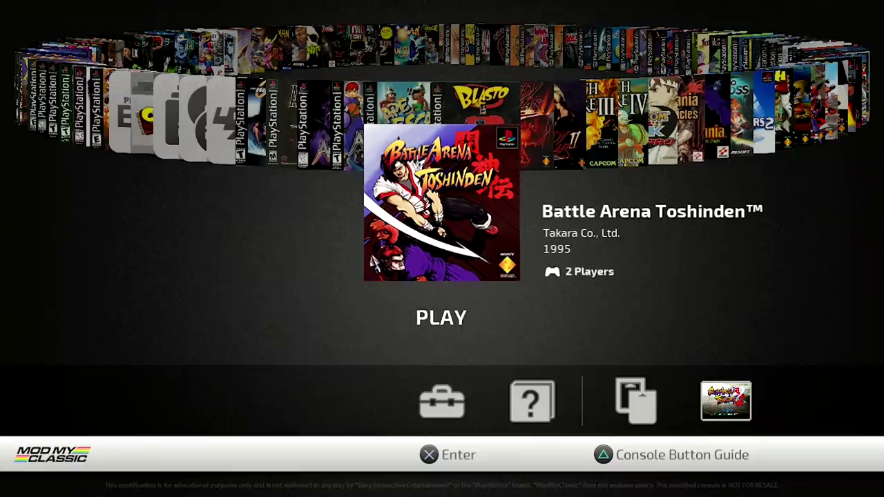
key("Left")
key("Left")
key("Left")
key("Left")
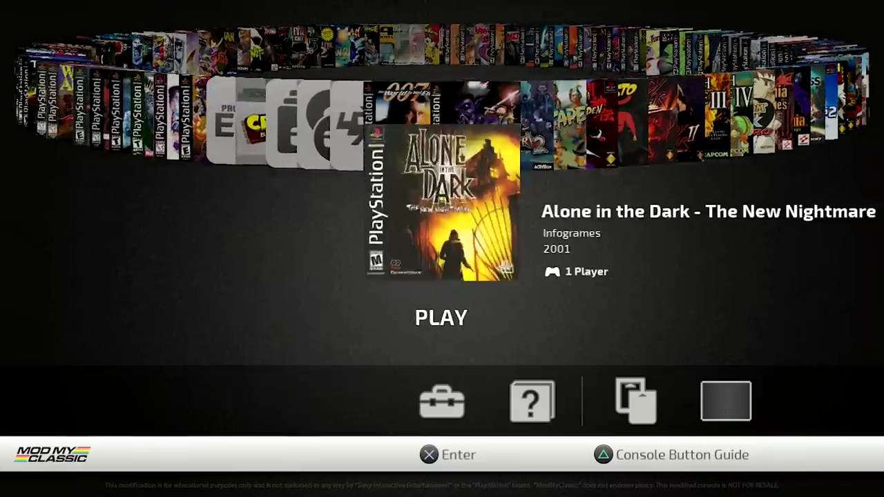
key("Left")
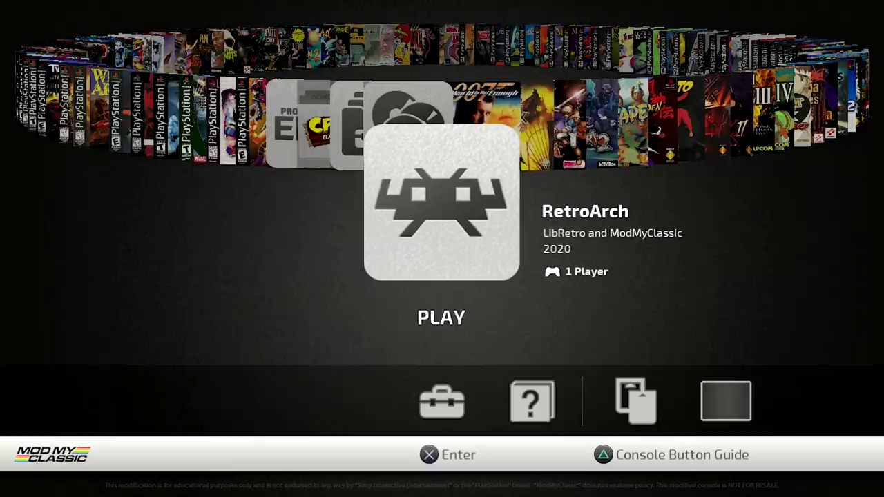
key("Left")
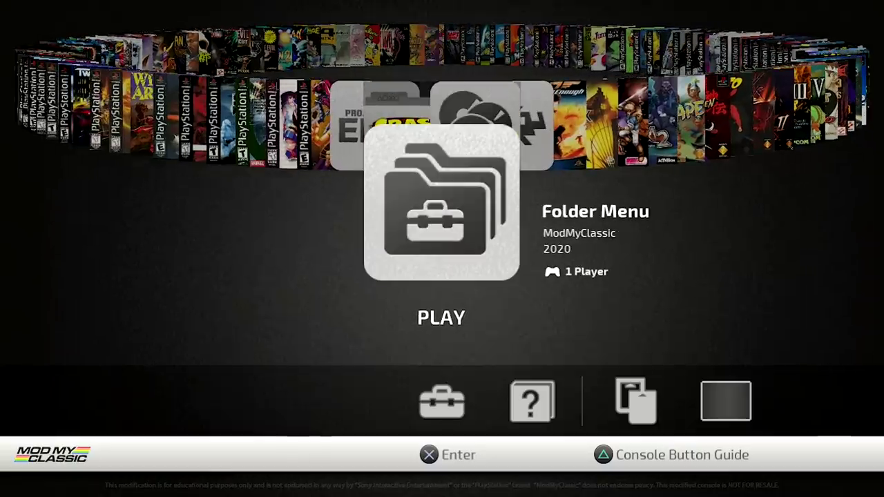
key("Left")
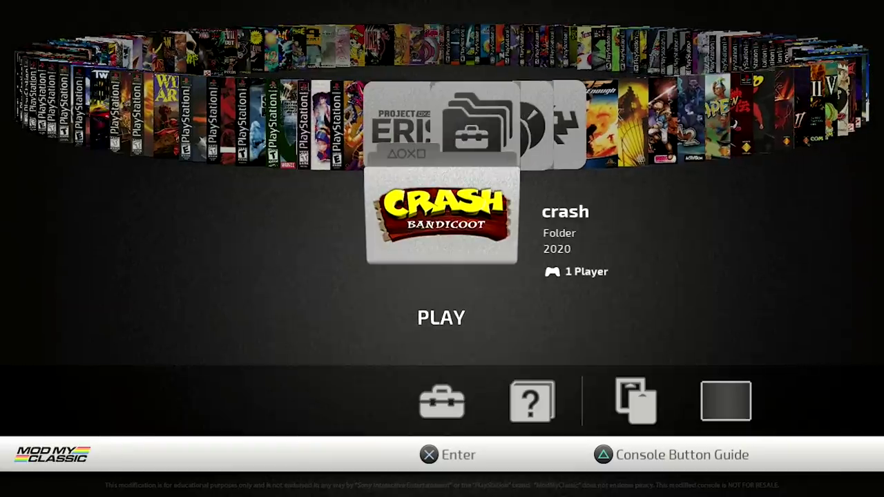
key("Right")
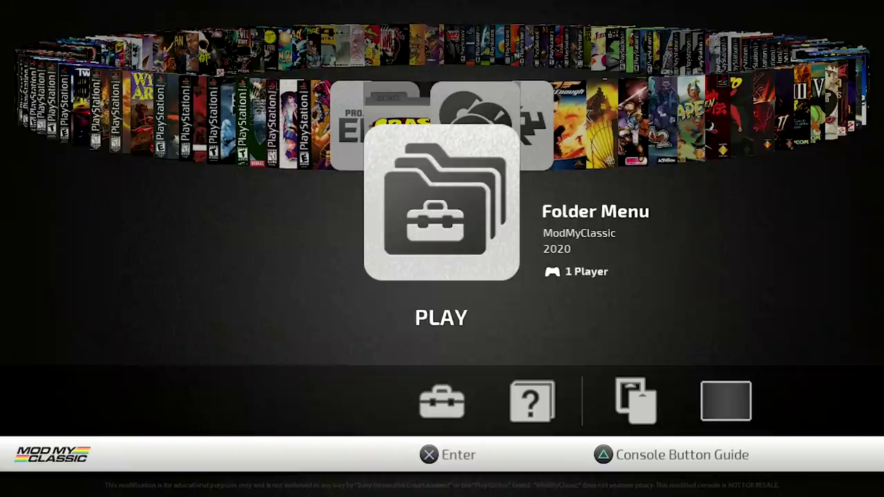
Launch Folder Menu and choose New to begin a folder called New Folder
key("Return")
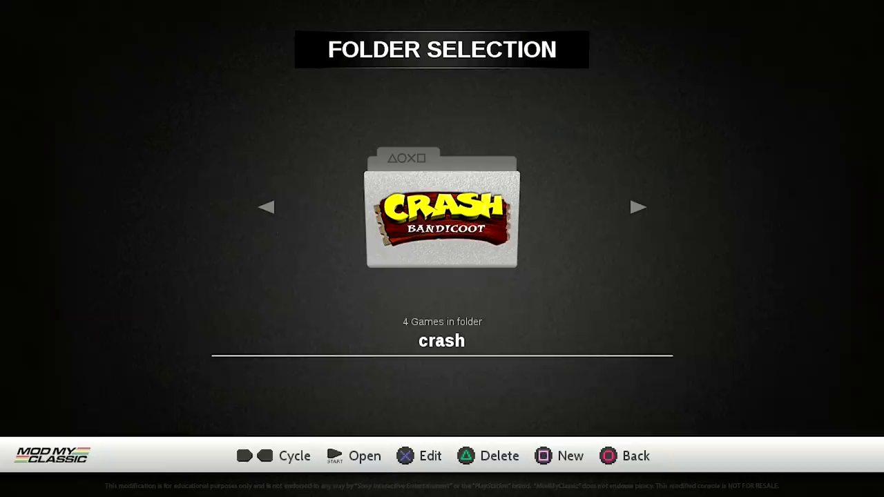
key("s")
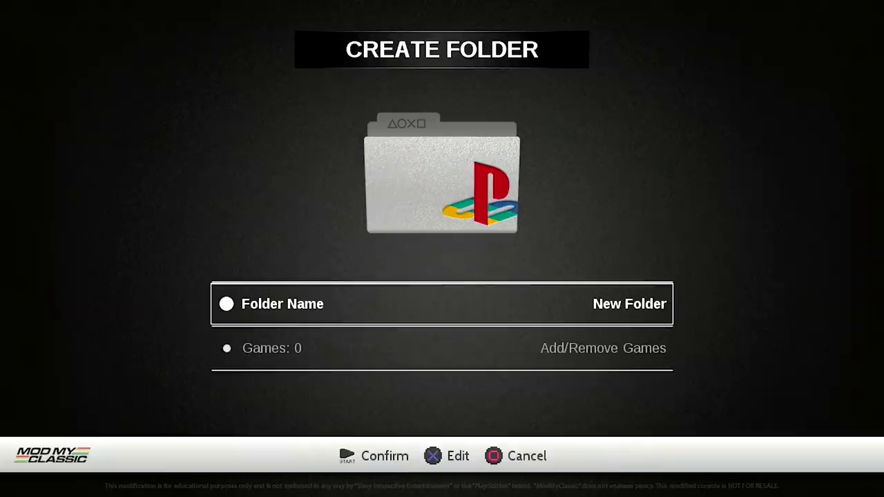
Open the folder name editor and erase the default New Folder name
key("Return")
key("Down")
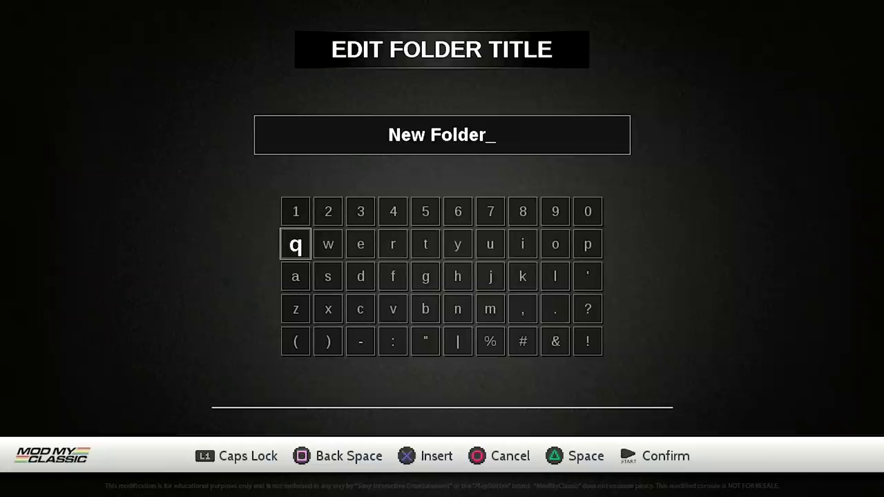
key("Right")
key("Left")
key("BackSpace")
key("BackSpace")
key("BackSpace")
key("BackSpace")
key("BackSpace")
key("BackSpace")
key("BackSpace")
key("BackSpace")
key("BackSpace")
key("BackSpace")
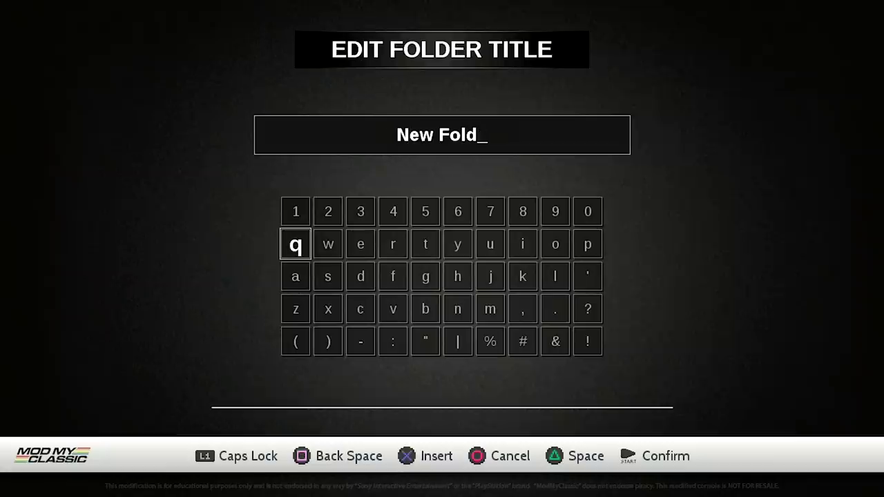
Enter 'Sports' with a capital S as the folder name and confirm it
key("Down")
key("Down")
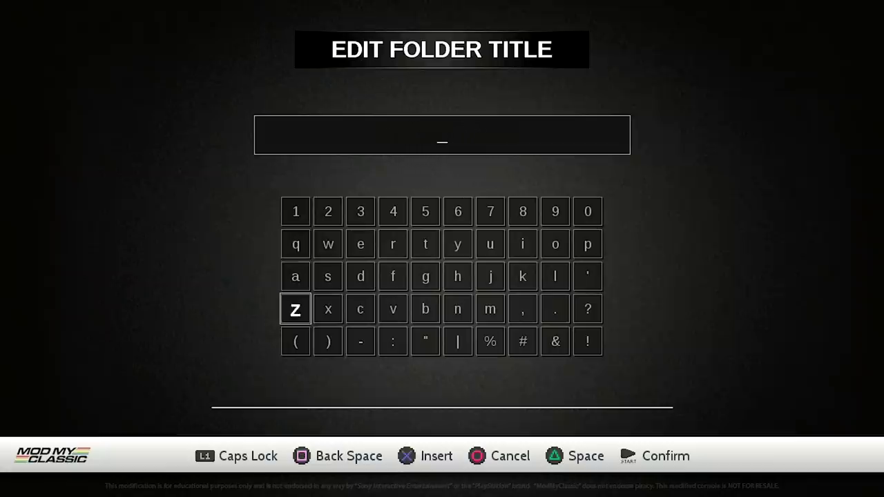
key("Right")
key("Right")
key("Right")
key("Caps_Lock")
key("Right")
key("Up")
key("Left")
key("Left")
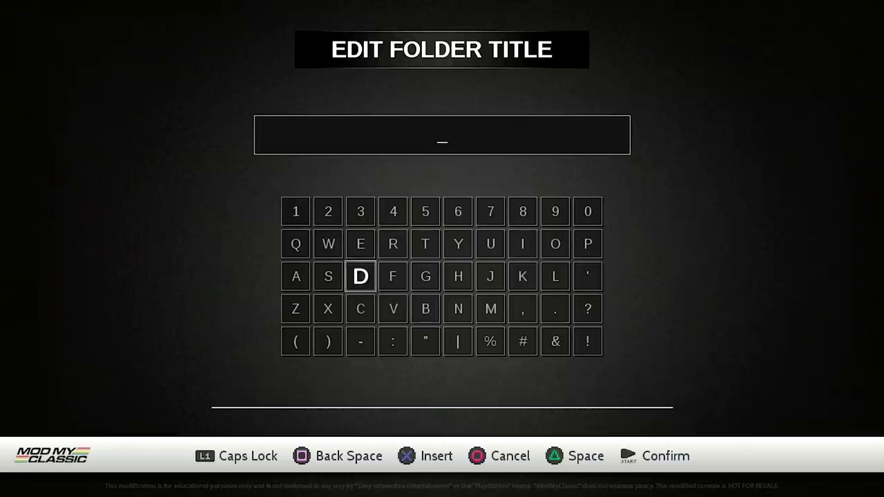
key("Left")
key("Return")
key("Caps_Lock")
key("Right")
key("Right")
key("Right")
key("Right")
key("Right")
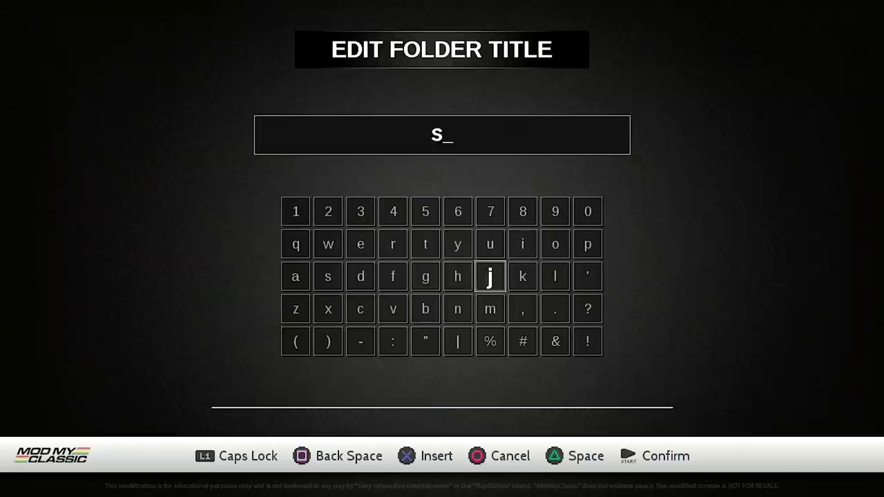
key("Right")
key("Right")
type("ports")
key("Return")
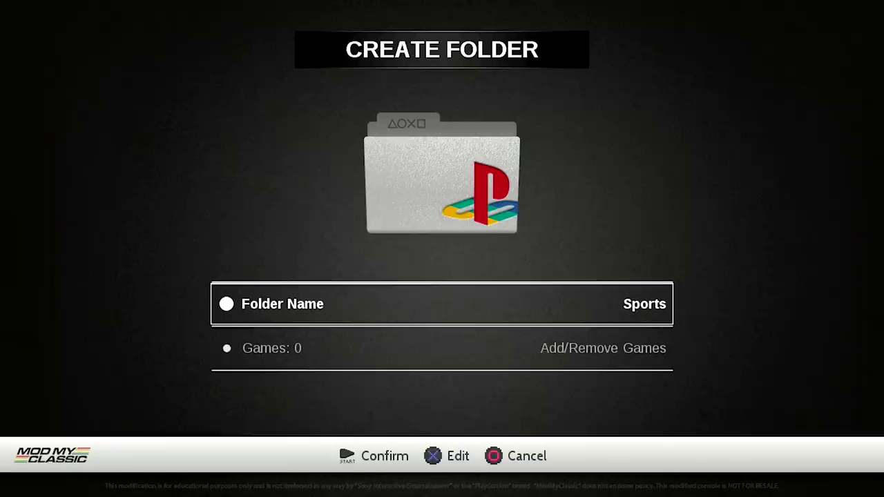
key("Up")
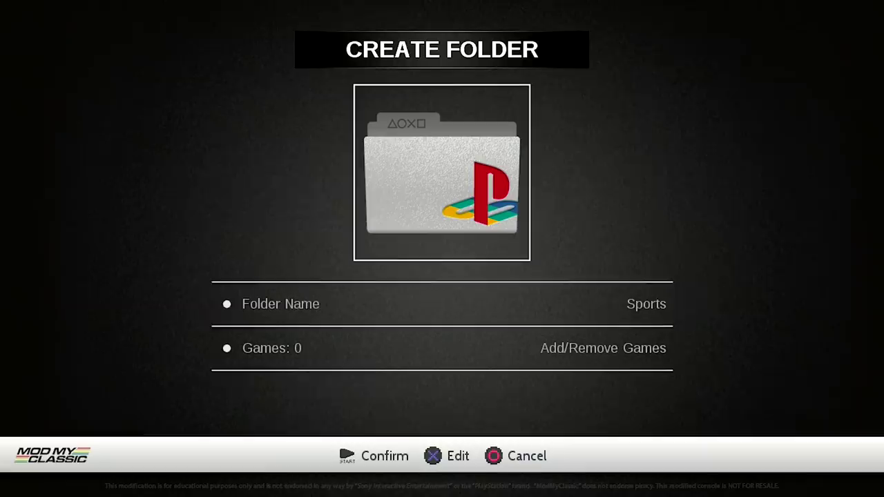
Open the folder image grid and browse past the ModMyClassic artwork
key("Return")
key("Right")
key("Right")
key("Down")
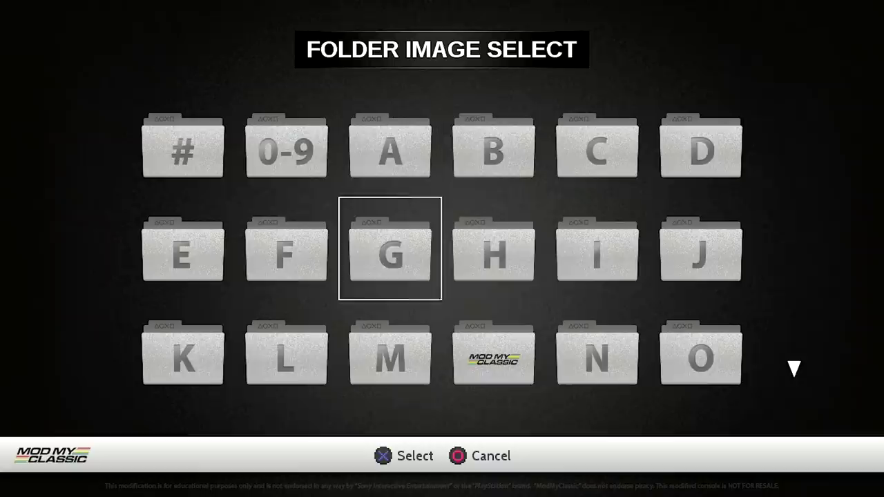
key("Down")
key("Down")
key("Down")
key("Down")
key("Up")
key("Up")
key("Up")
key("Up")
key("Up")
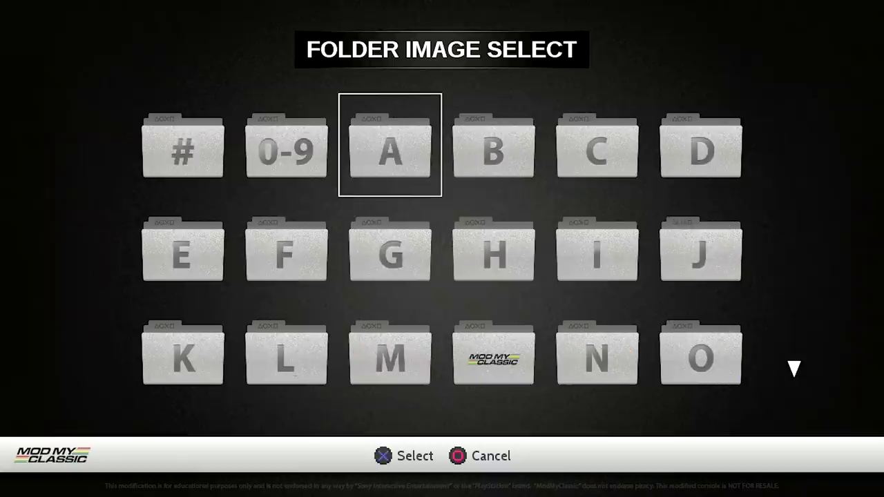
key("Down")
key("Down")
key("Down")
key("Up")
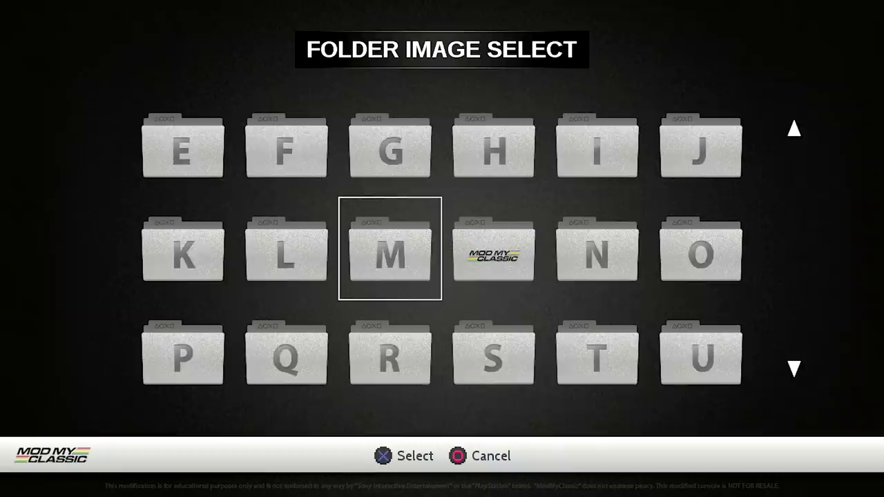
key("Right")
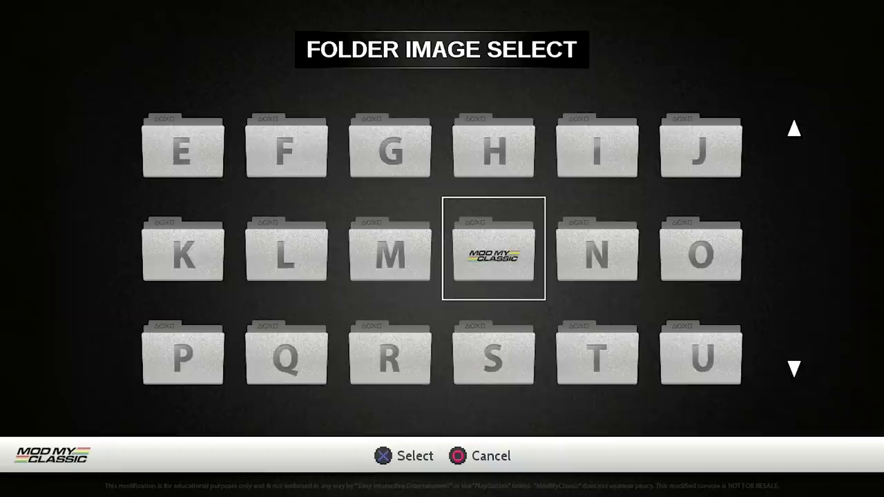
key("Down")
key("Down")
key("Down")
key("Down")
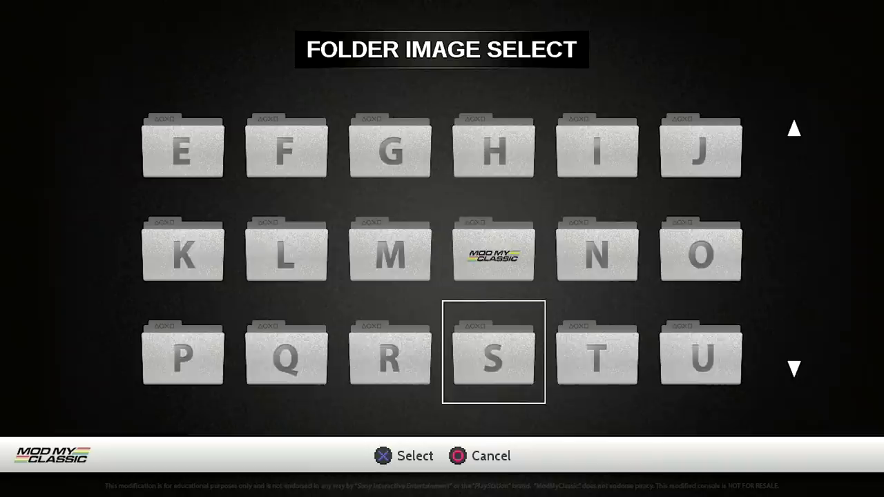
key("Left")
key("Left")
key("Down")
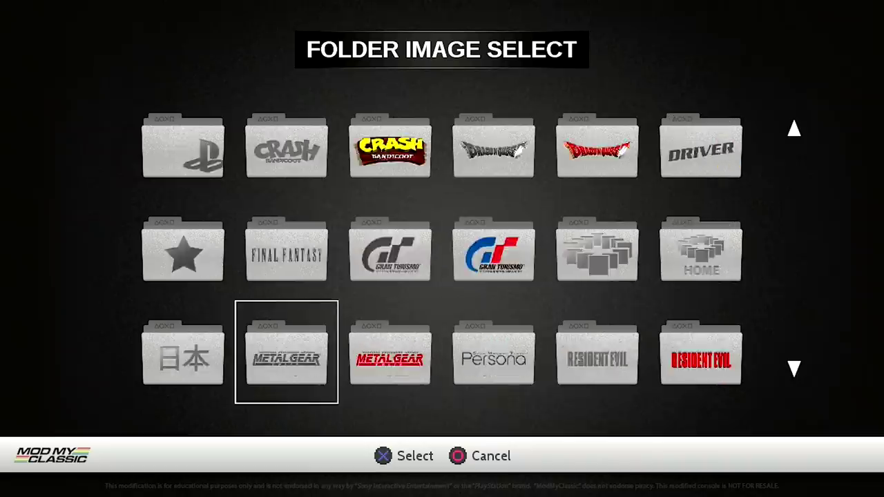
key("Down")
key("Right")
key("Right")
key("Down")
key("Down")
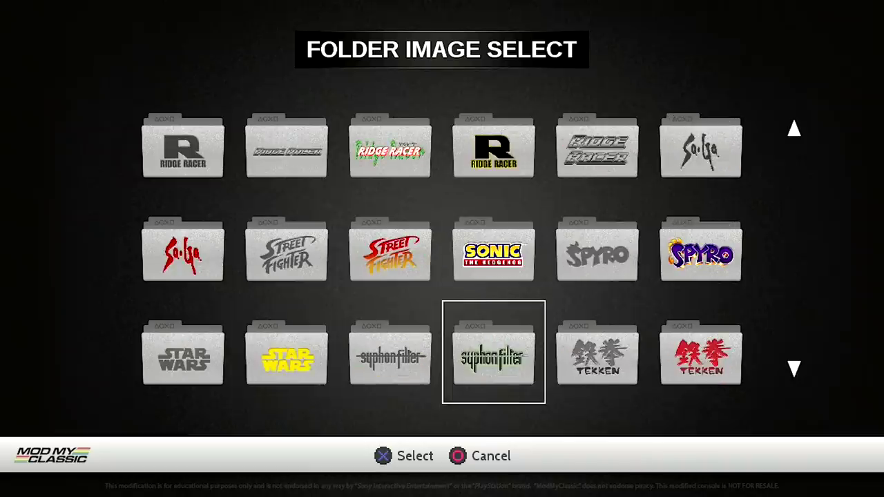
key("Left")
key("Left")
Choose the PlayStation logo as the Sports folder image
key("Down")
key("Down")
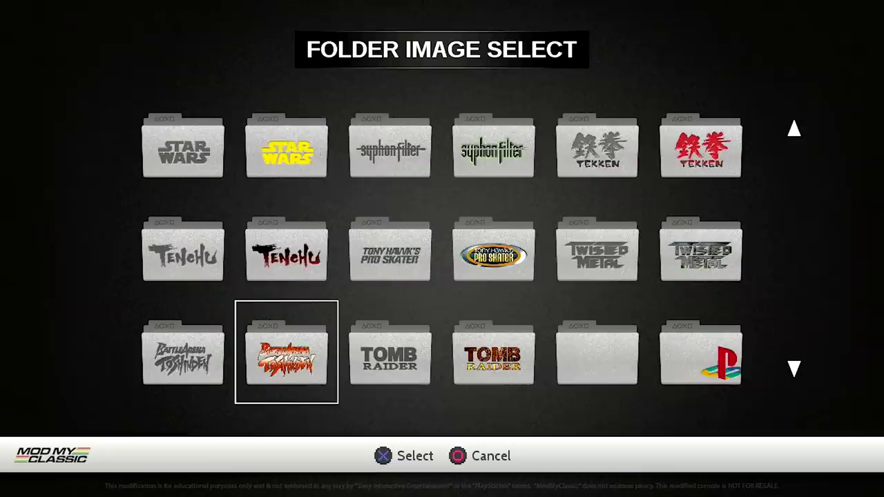
key("Right")
key("Right")
key("Right")
key("Down")
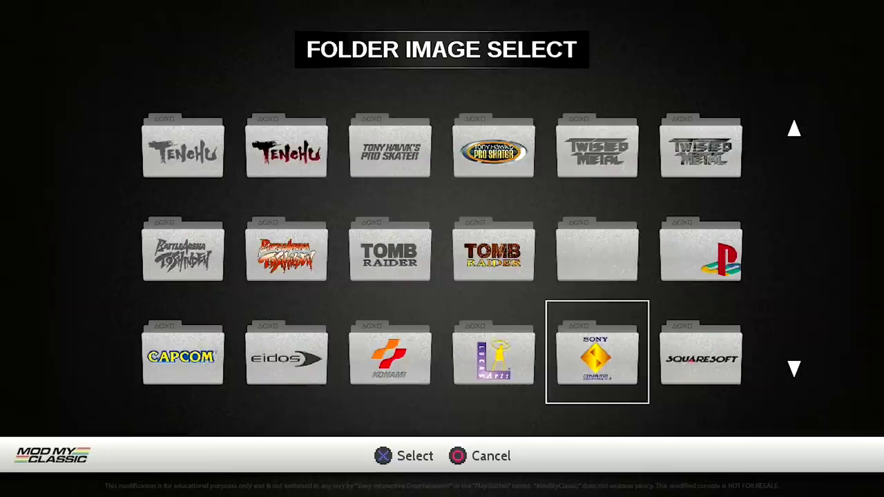
key("Down")
key("Up")
key("Up")
key("Right")
key("Right")
key("Right")
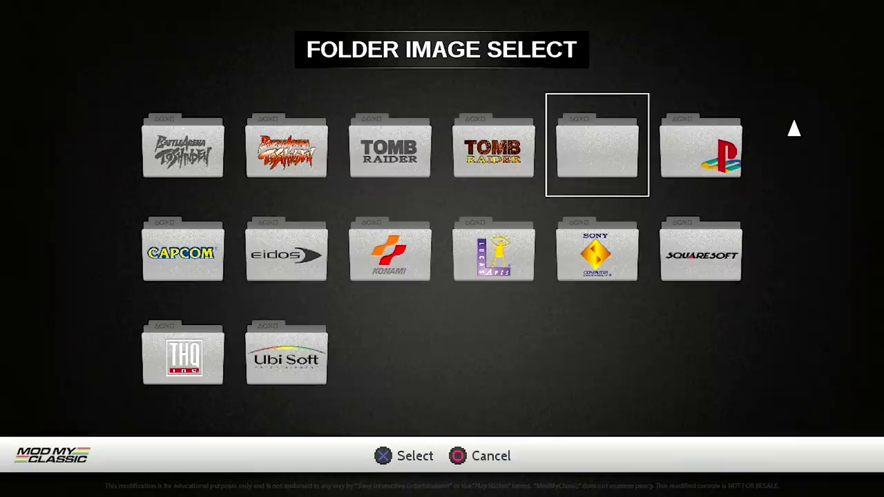
key("Right")
key("Left")
key("Down")
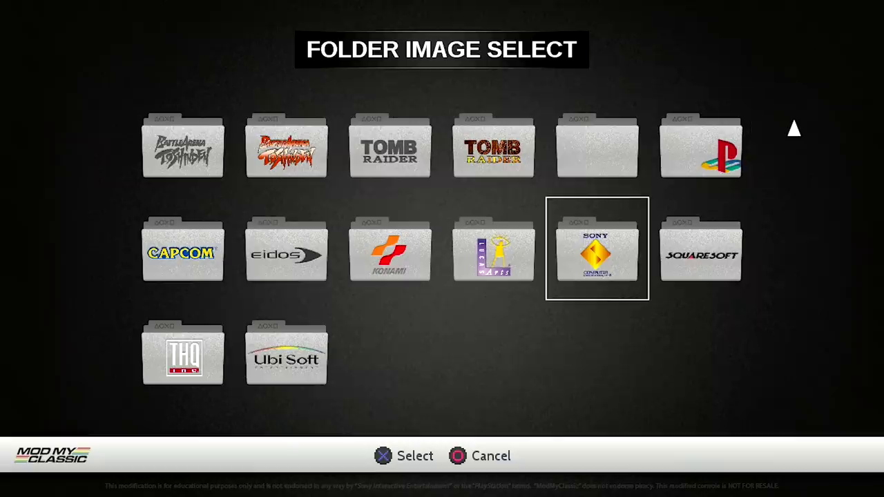
key("Up")
key("Return")
key("Down")
key("Down")
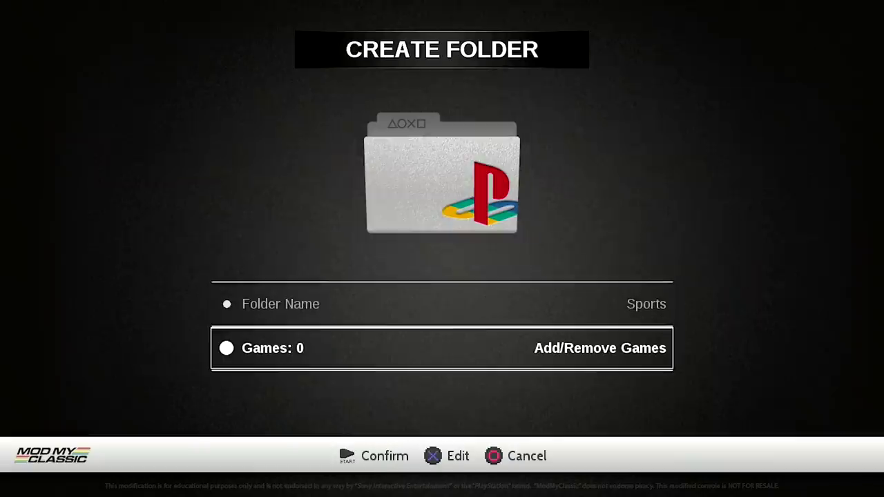
Open Add/Remove Games and browse the USB game covers
key("Return")
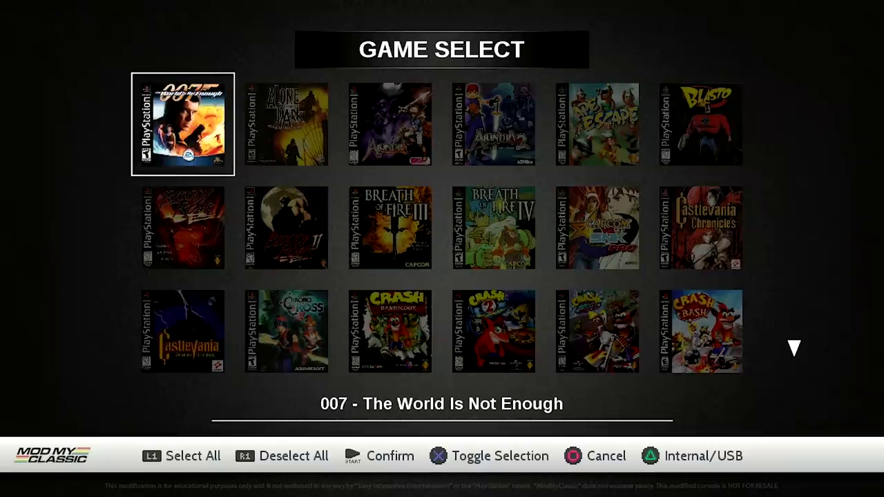
key("Right")
key("Right")
key("Left")
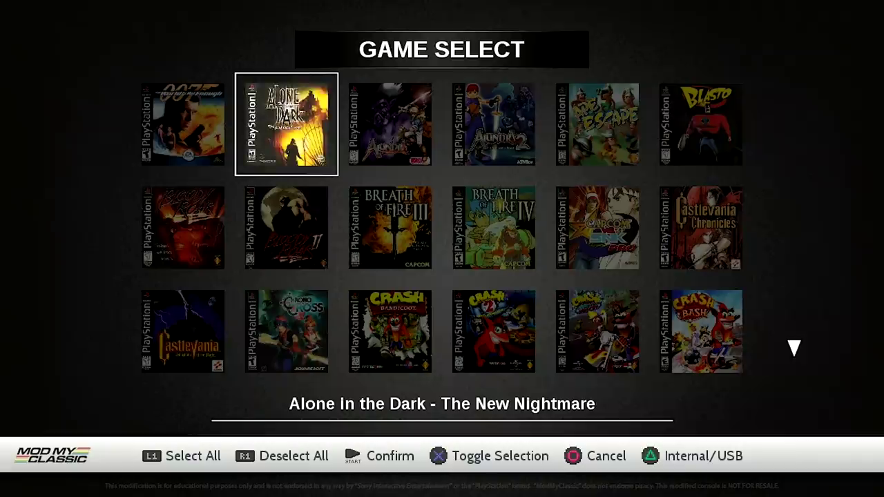
key("Down")
key("Down")
key("Right")
key("Up")
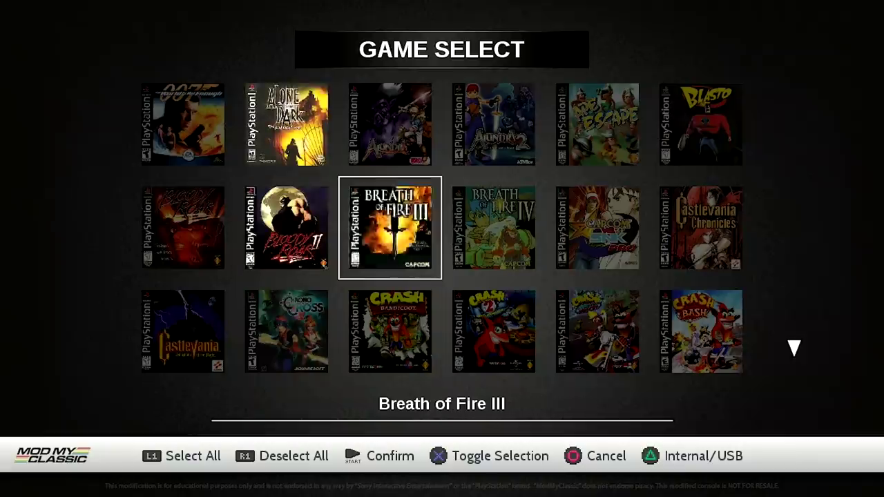
key("Left")
key("Up")
key("Right")
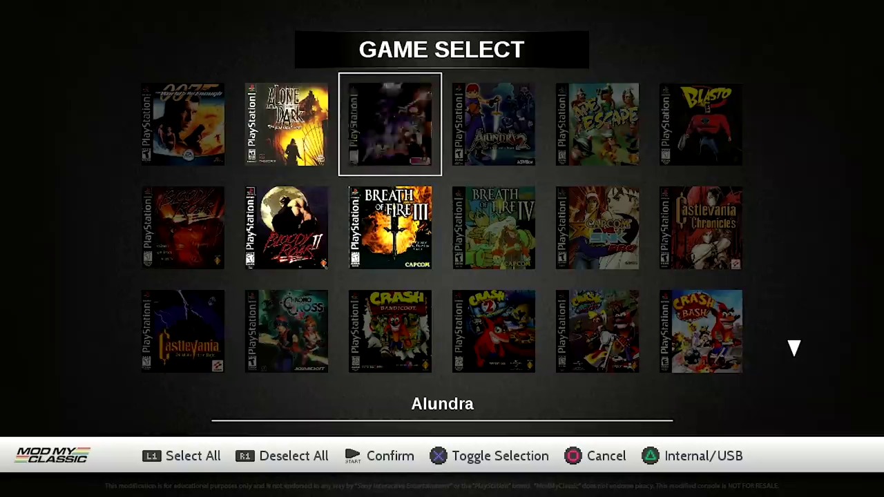
Browse the internal library, including Cool Boarders 2, Mr. Driller and R4 Ridge Racer Type 4
key("s")
key("Right")
key("Right")
key("Right")
key("Right")
key("Right")
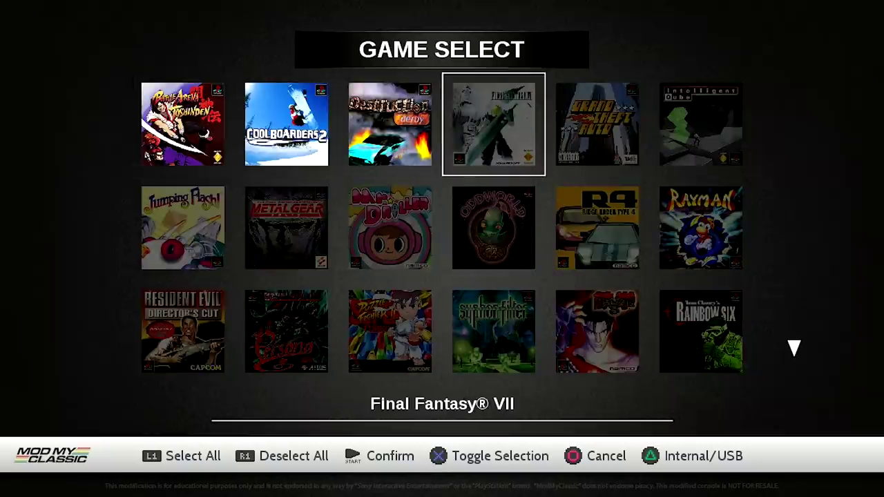
key("Down")
key("Down")
key("Left")
key("Left")
key("Left")
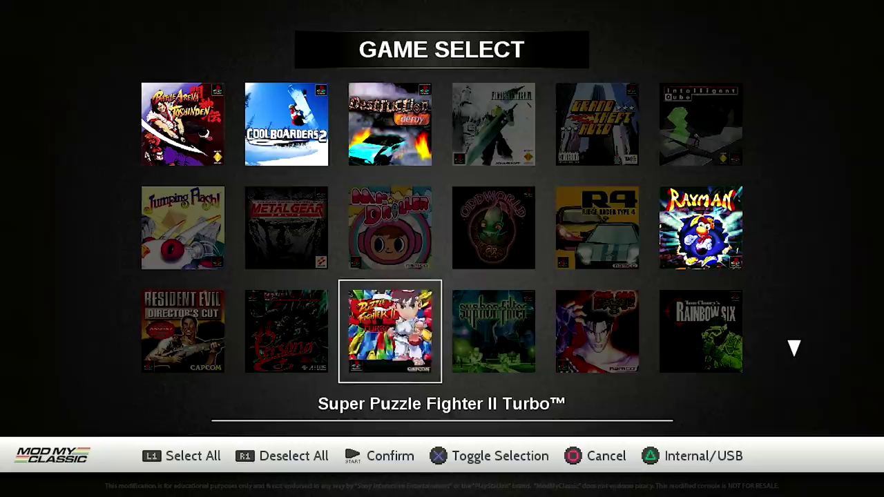
key("Up")
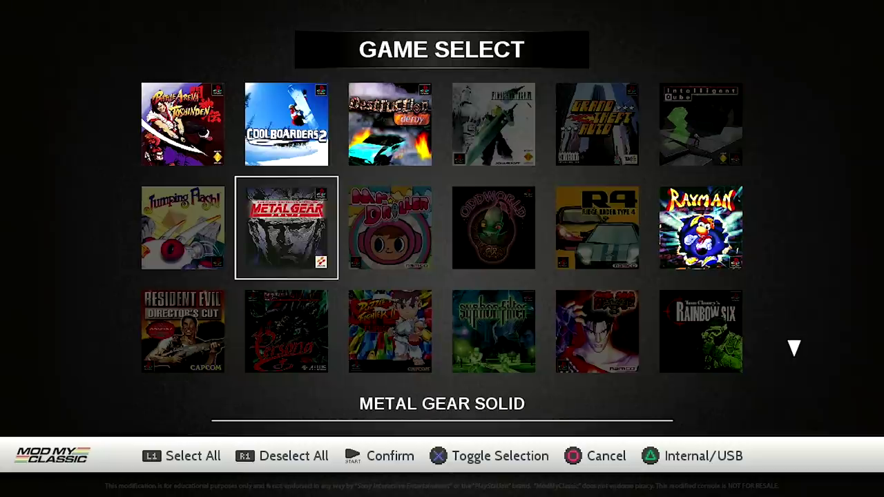
key("Right")
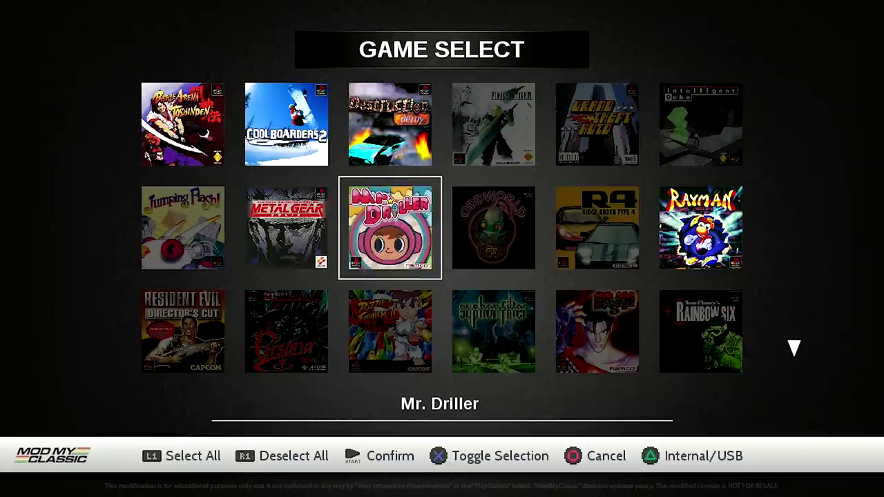
key("Right")
key("Right")
key("Left")
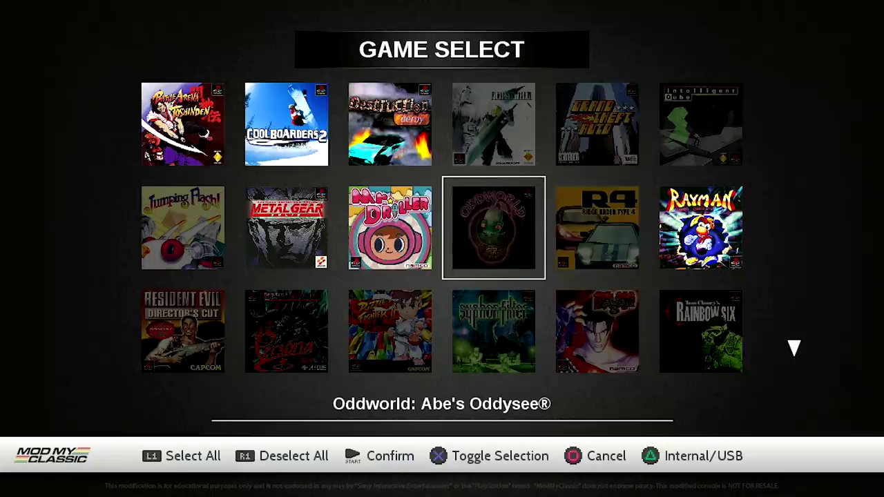
key("Right")
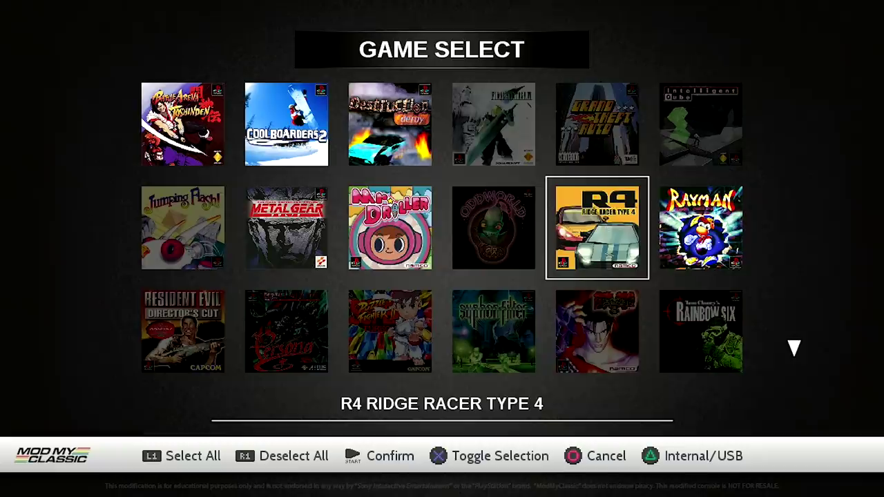
key("Left")
key("Left")
key("Right")
key("Right")
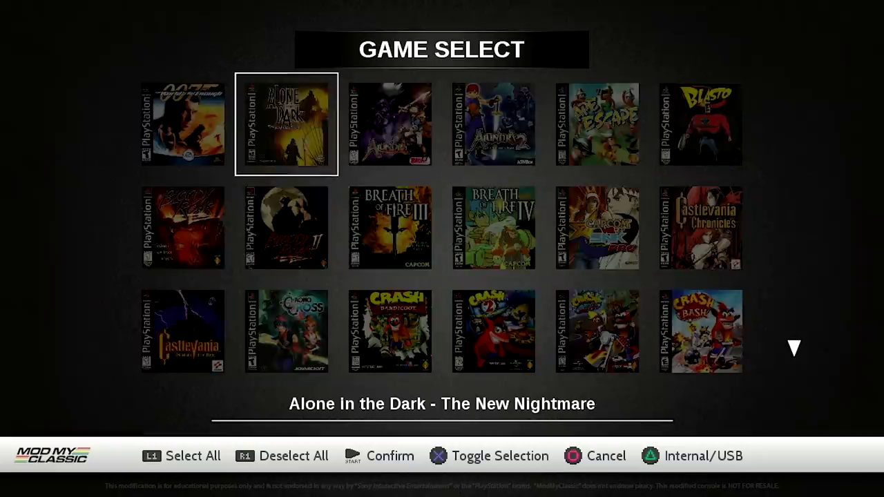
Return to the USB library and scroll down to the Tony Hawk's Pro Skater games
key("Down")
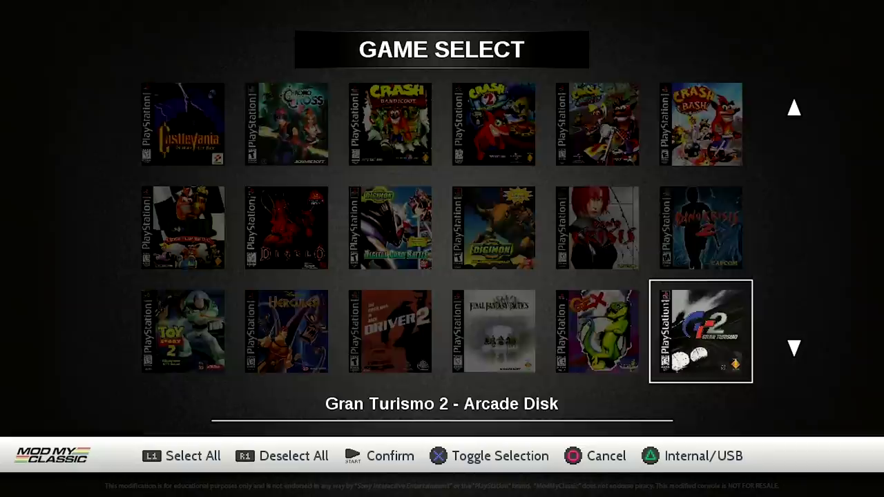
key("Down")
key("Left")
key("Left")
key("Left")
key("Left")
key("Down")
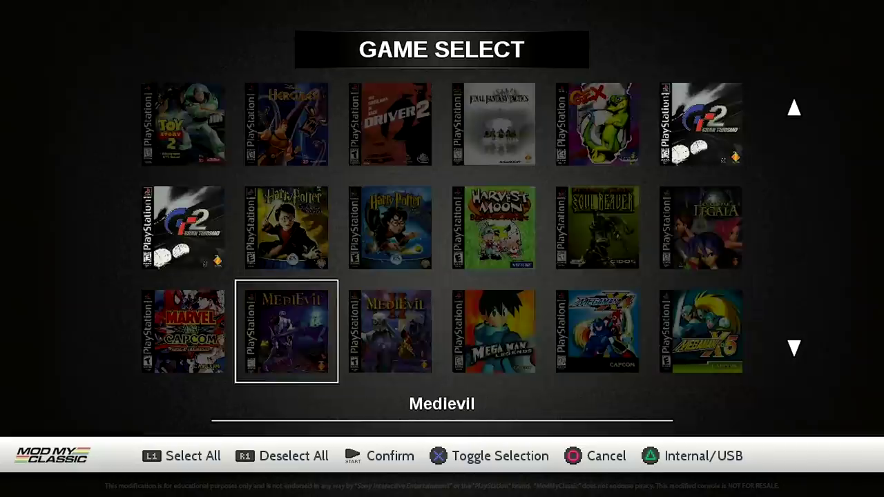
key("Right")
key("Right")
key("Down")
key("Down")
key("Down")
key("Down")
key("Down")
key("Down")
key("Down")
key("Right")
key("Right")
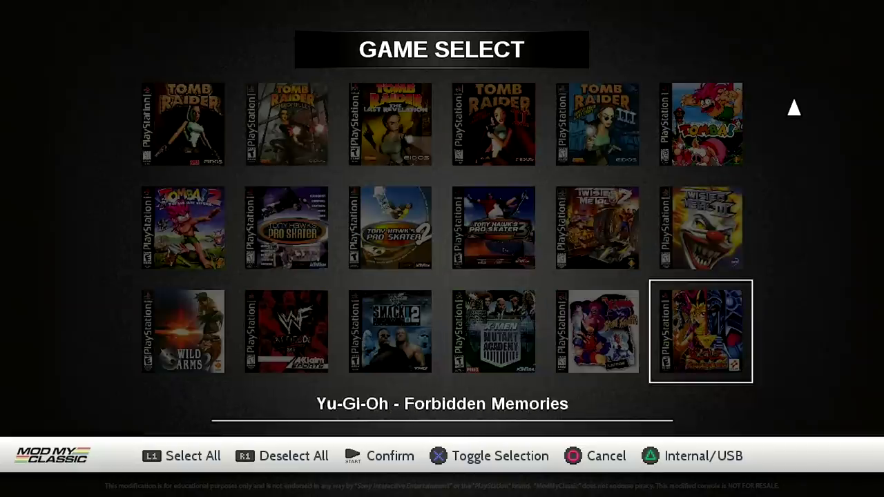
key("Left")
key("Left")
key("Left")
key("Left")
key("Up")
Mark the Tony Hawk's Pro Skater titles, Smackdown 2 and WWF Attitude, confirming eight games
key("x")
key("Right")
key("x")
key("Right")
key("x")
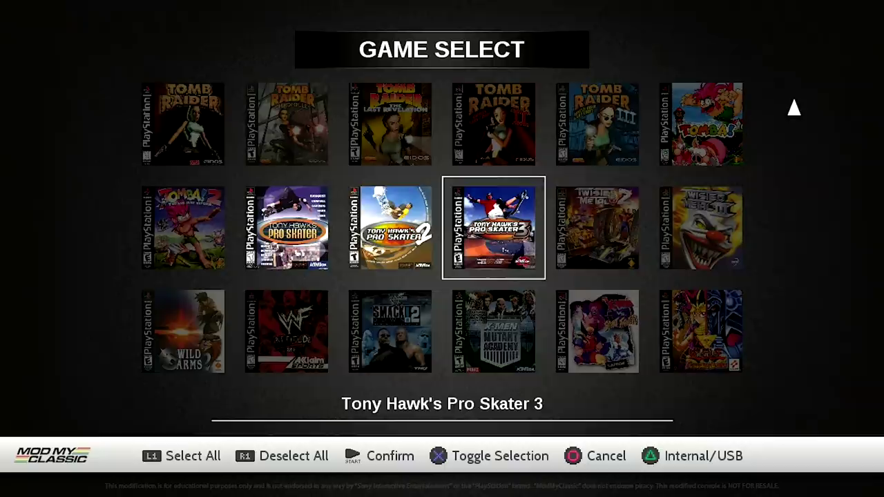
key("Down")
key("Right")
key("Right")
key("Left")
key("Left")
key("Left")
key("x")
key("Left")
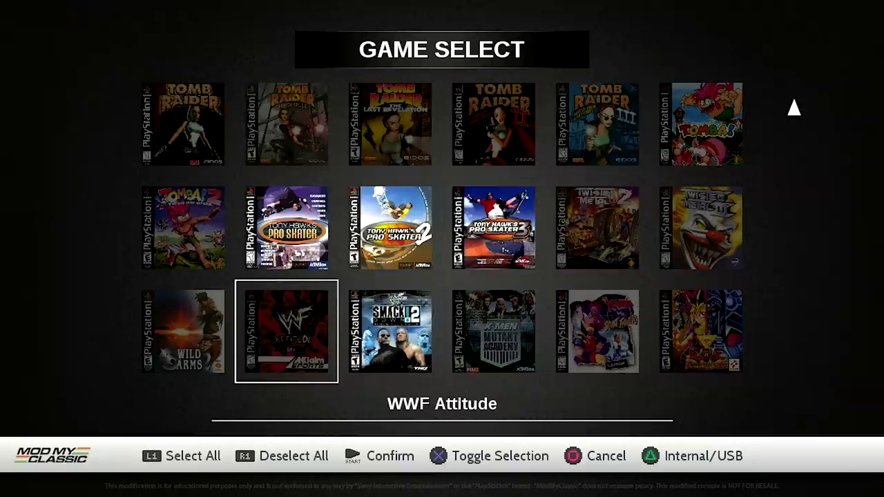
key("x")
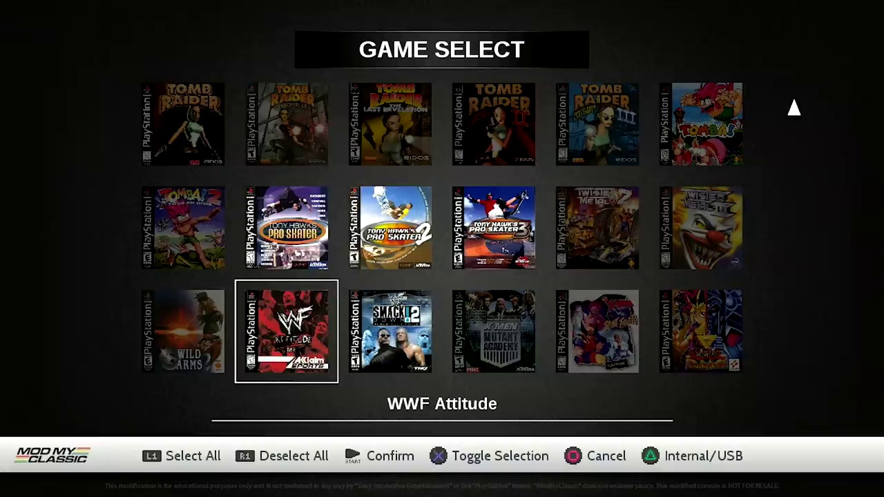
key("Return")
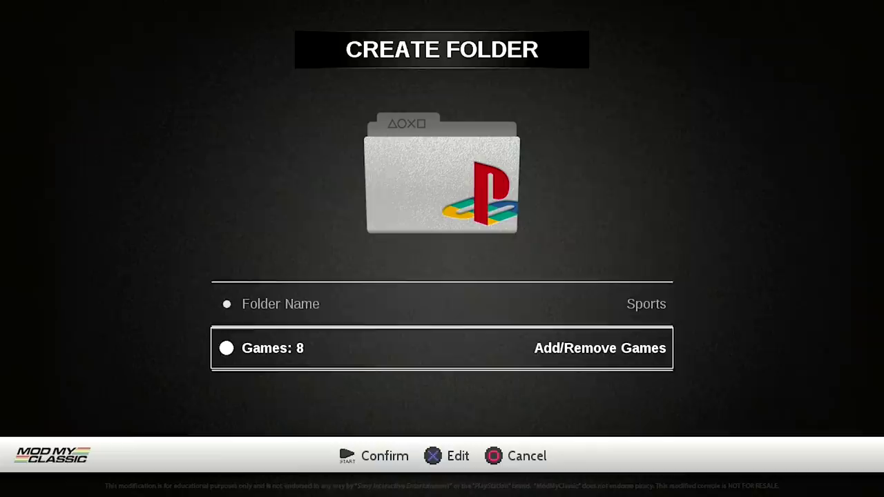
Create the Sports folder with 8 games, cycle to the crash folder, and exit Folder Selection
key("Up")
key("Up")
key("Down")
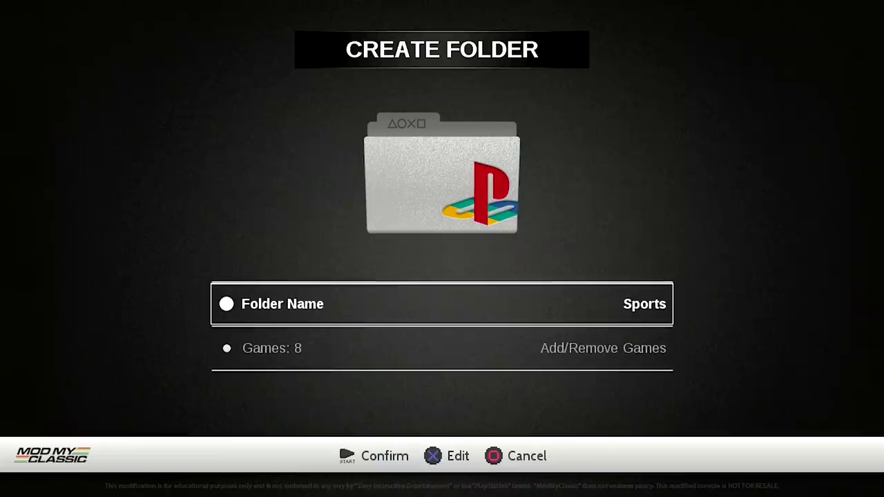
key("Return")
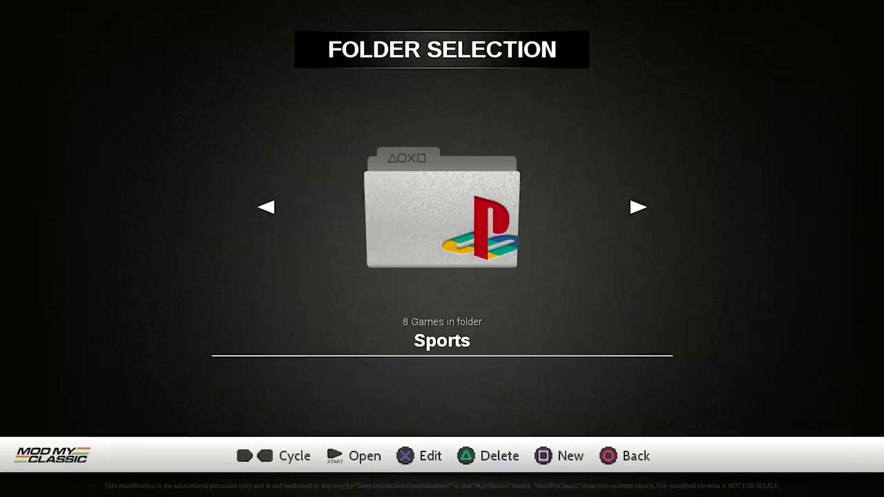
key("Right")
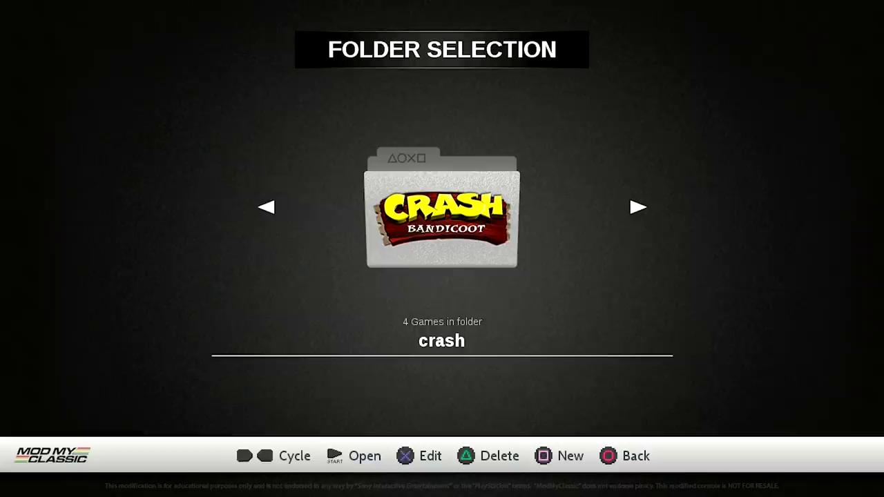
key("Escape")
Return to the carousel and enter the Sports folder
key("Return")
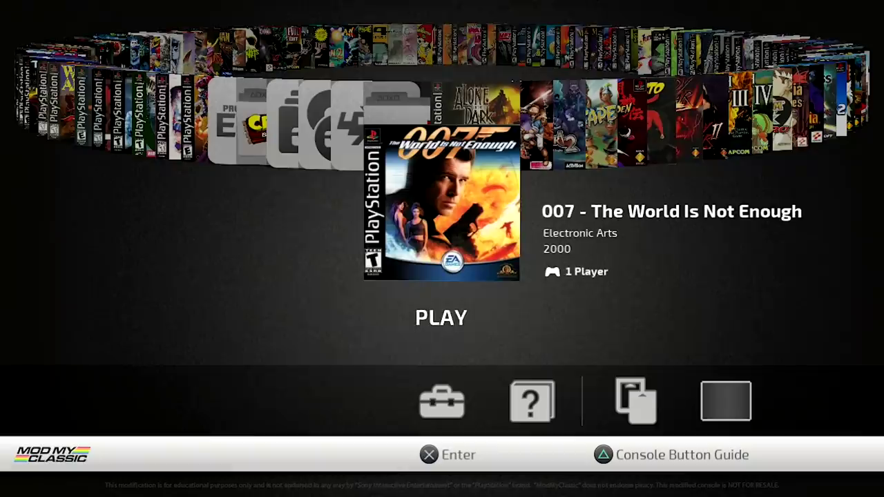
key("Left")
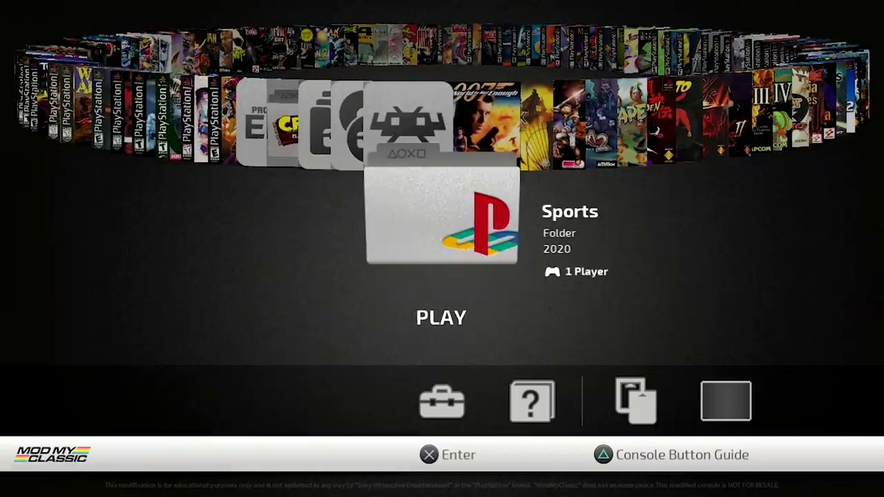
key("Left")
key("Left")
key("Left")
key("Left")
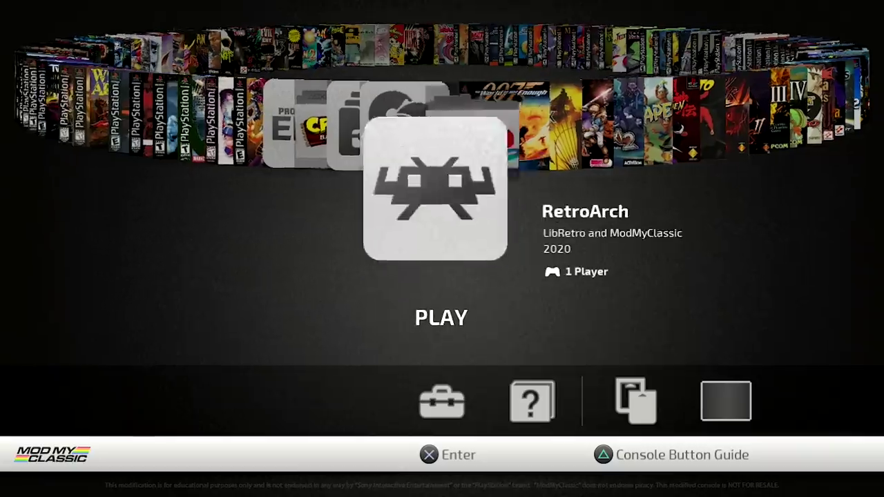
key("Right")
key("Right")
key("Right")
key("Right")
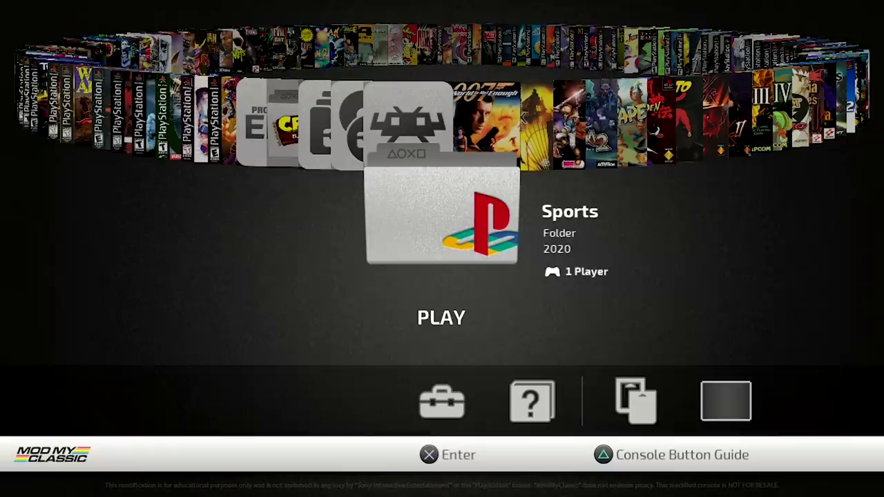
key("Return")
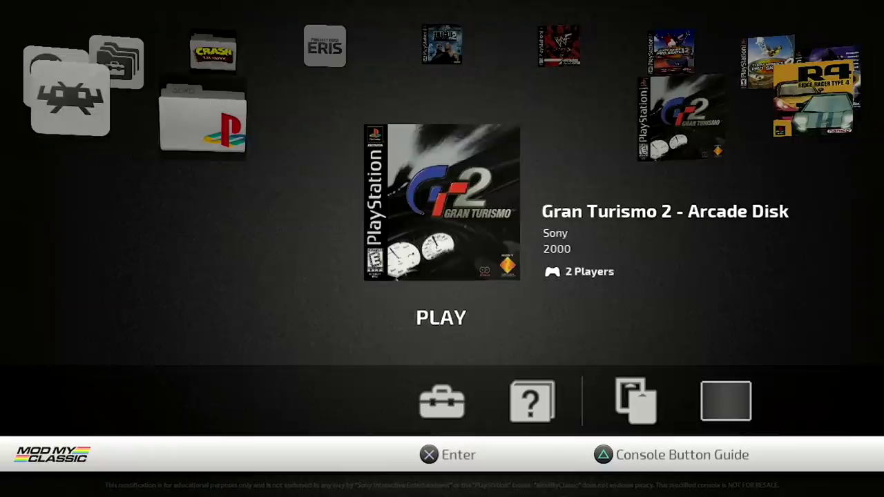
Browse the Sports folder's games, including Tony Hawk's Pro Skater and R4 Ridge Racer Type 4
key("Left")
key("Left")
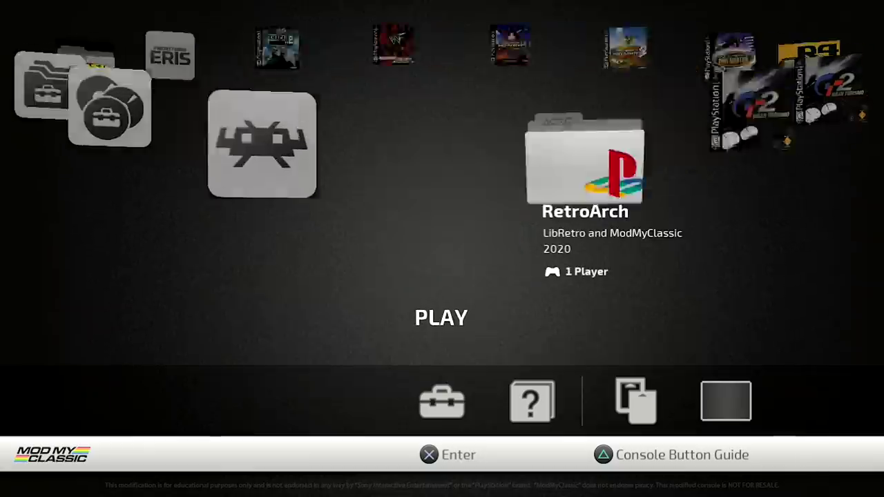
key("Left")
key("Left")
key("Left")
key("Right")
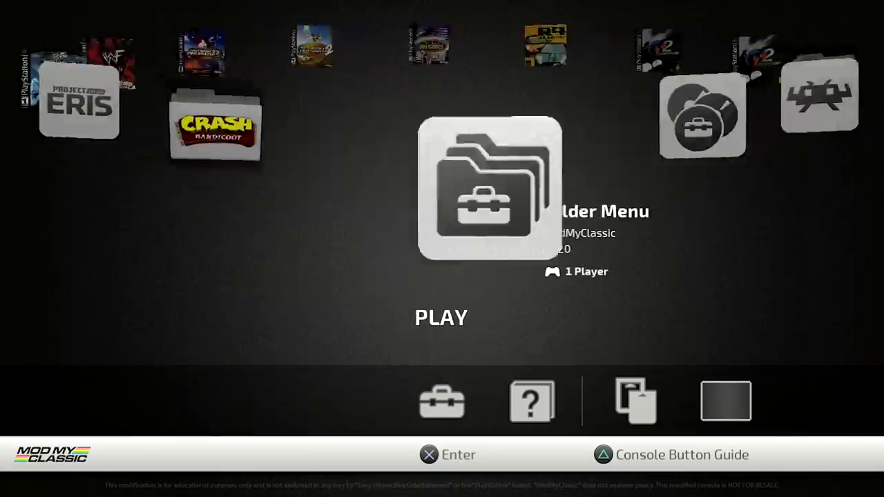
key("Right")
key("Right")
key("Right")
key("Right")
key("Right")
key("Right")
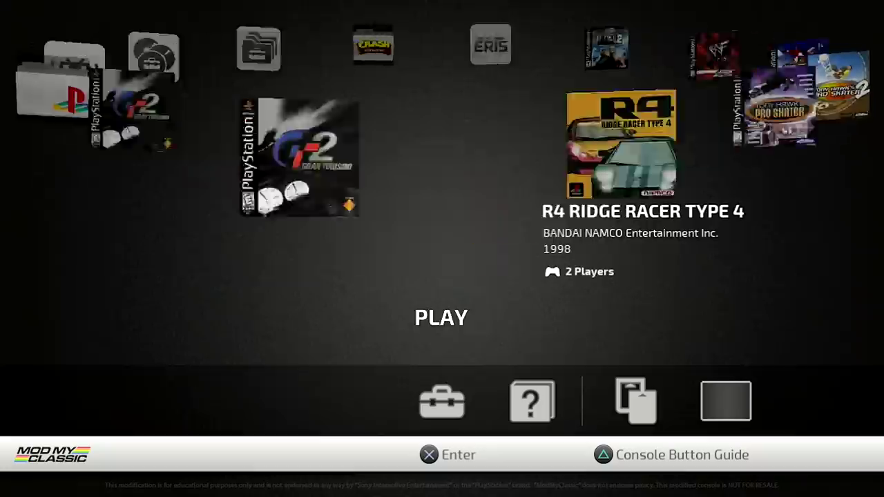
key("Right")
key("Right")
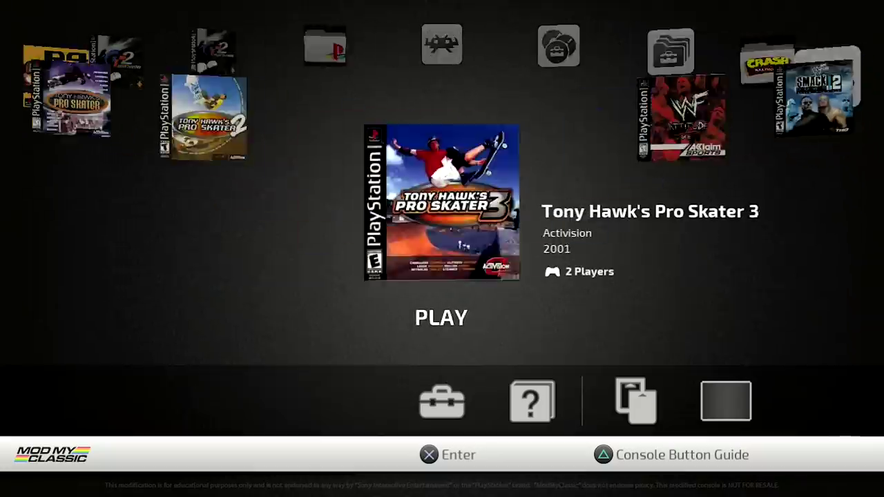
key("Right")
key("Left")
key("Left")
key("Left")
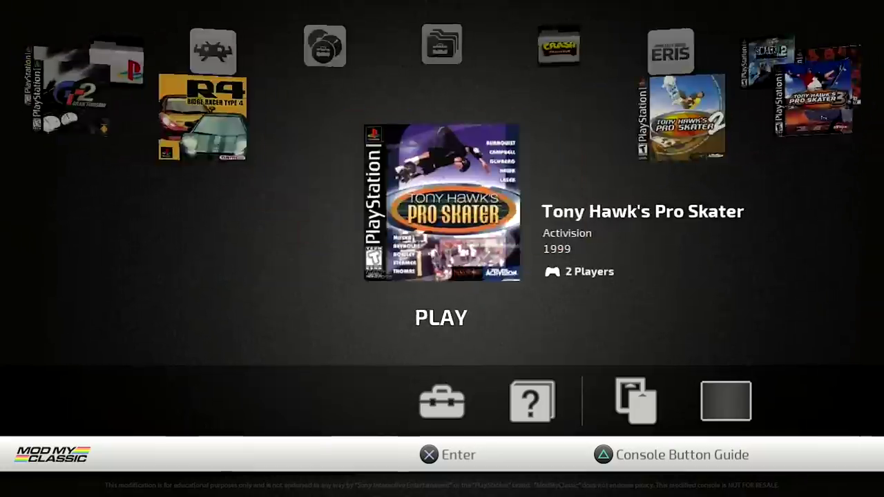
key("Left")
key("Left")
key("Left")
key("Left")
key("Left")
key("Left")
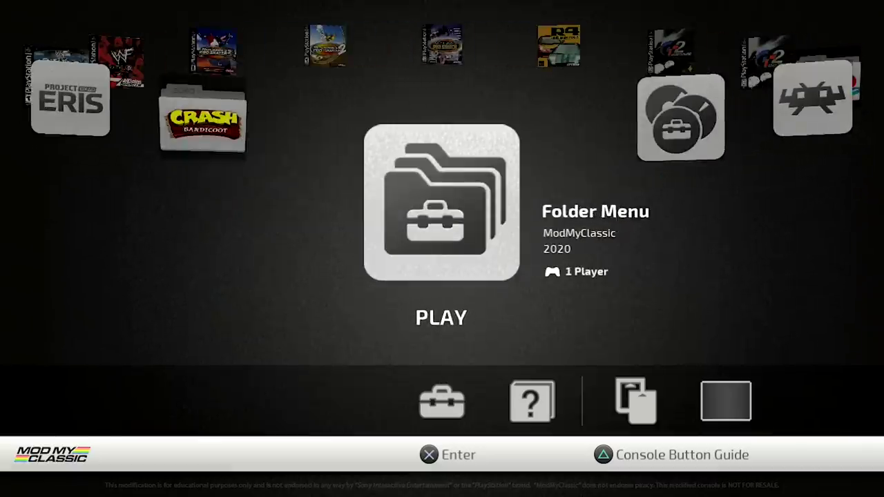
Back out of the Folder Menu, answering YES to quit without selecting a folder
key("Return")
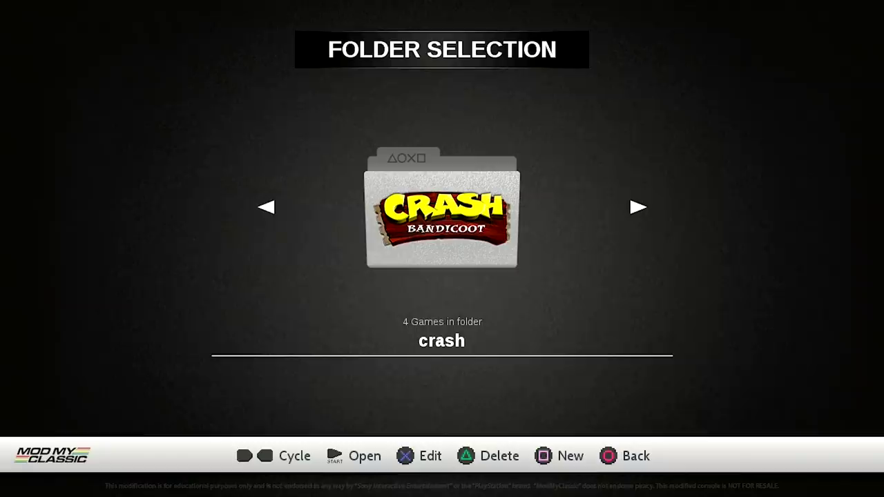
key("Escape")
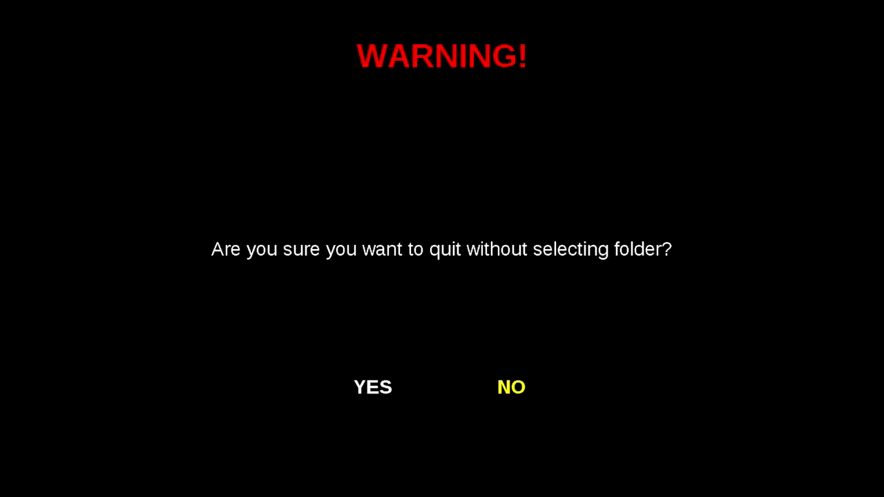
key("Left")
key("Return")
Move left along the carousel past RetroArch to Game Manager and launch it
key("Right")
key("Right")
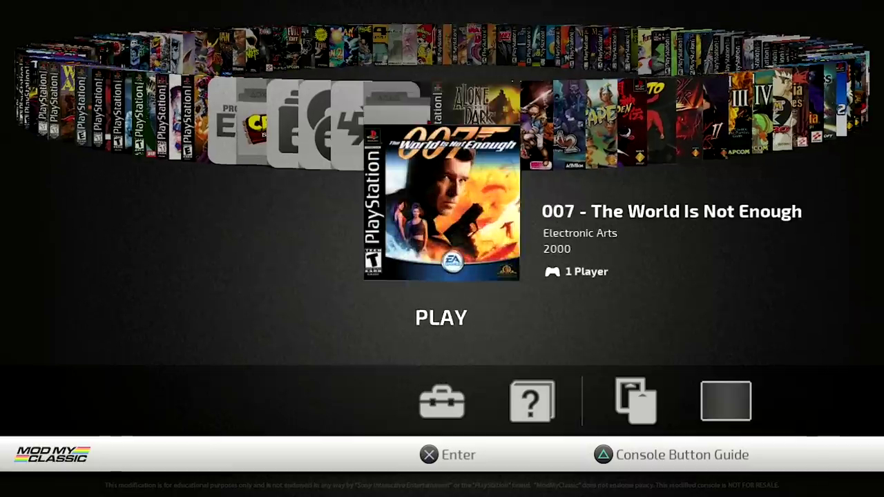
key("Left")
key("Left")
key("Left")
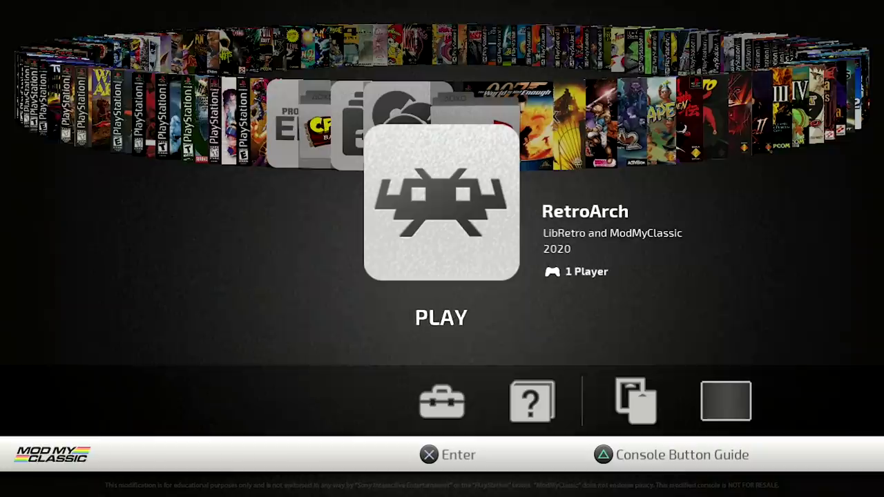
key("Left")
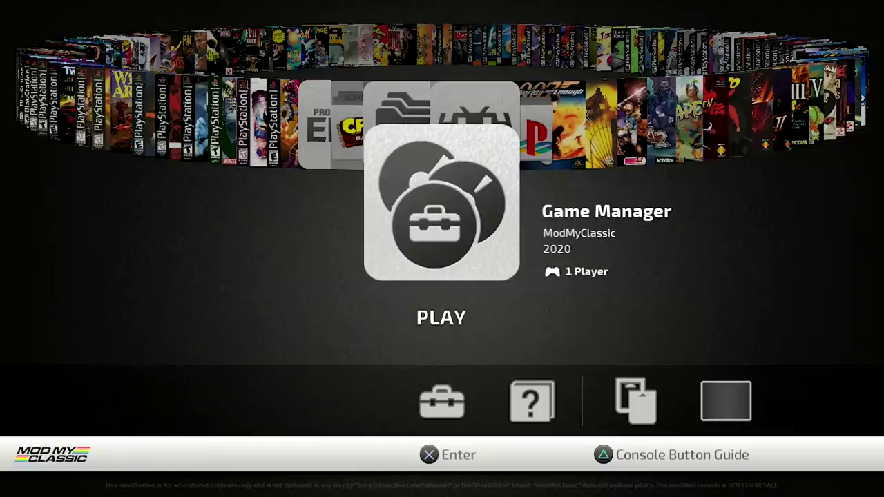
key("Return")
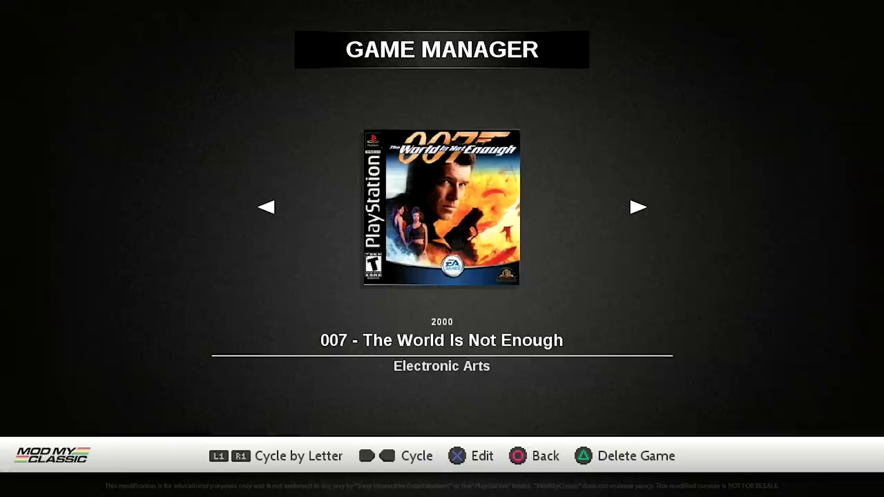
Open Alundra in Edit Game, check title, publisher and release year, then exit unchanged
key("Right")
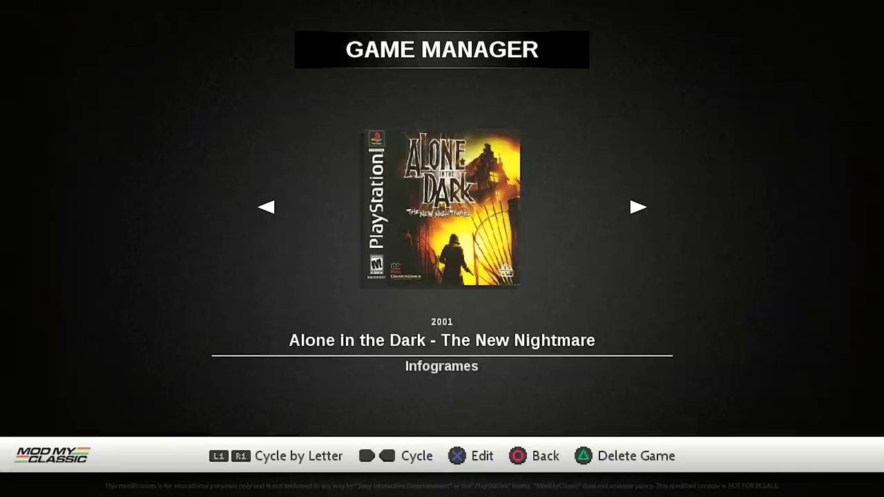
key("Right")
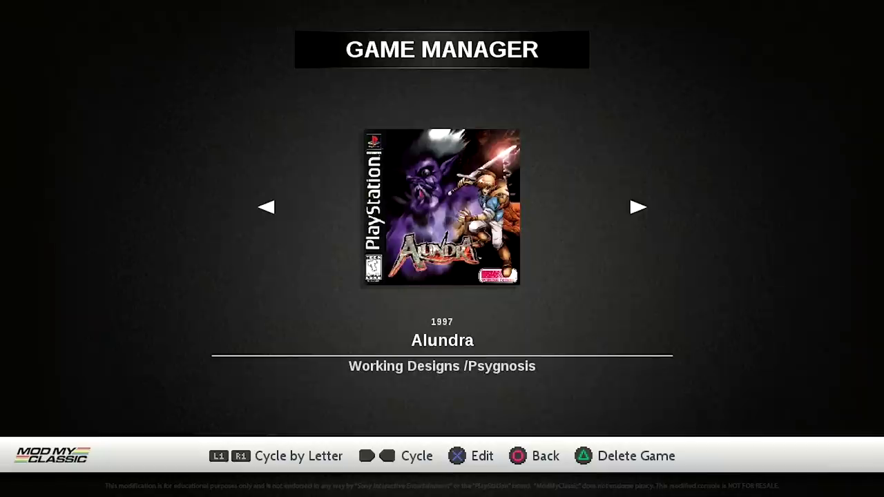
key("Return")
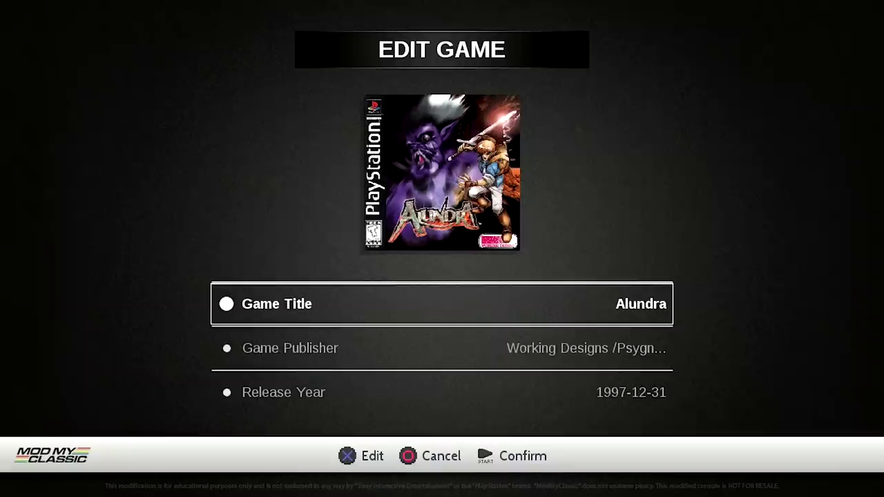
key("Down")
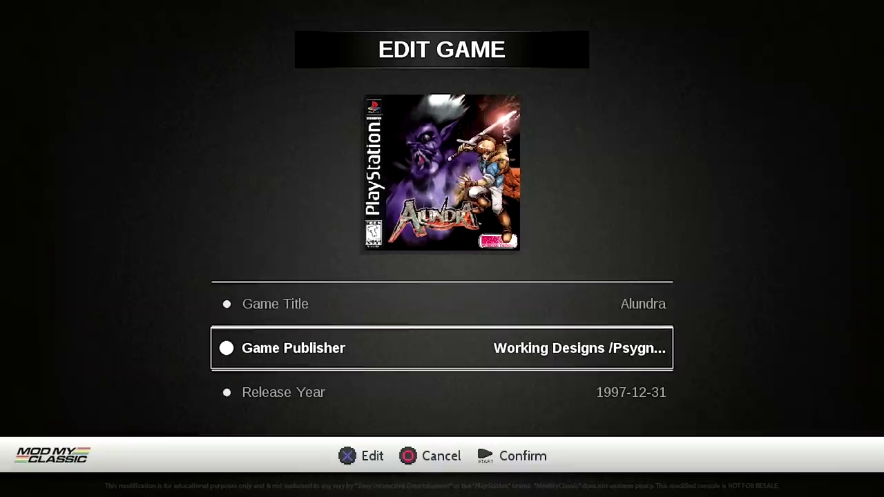
key("Down")
key("Up")
key("Up")
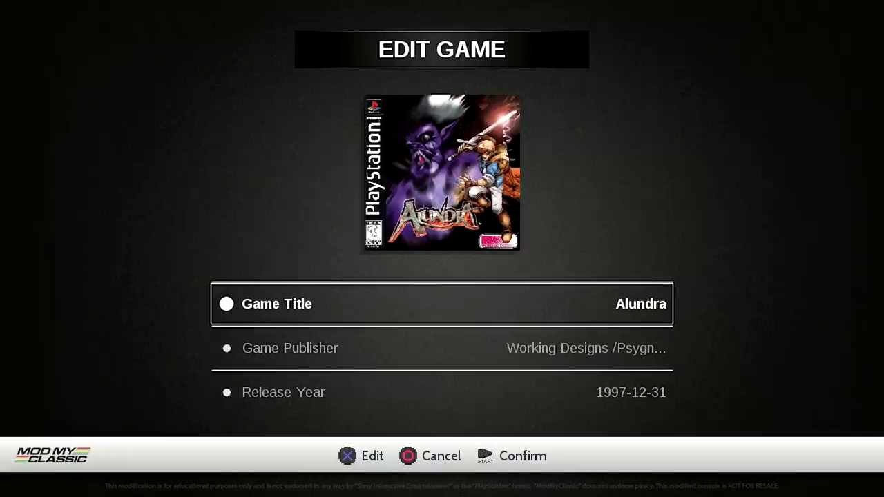
key("Escape")
key("Escape")
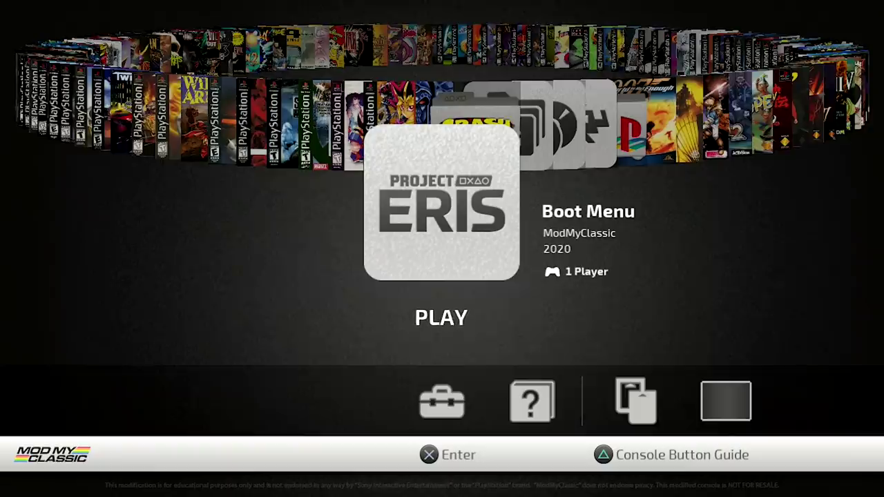
Open the Boot Menu app grid and page right to Quake, Prince of Persia and Doom
key("Return")
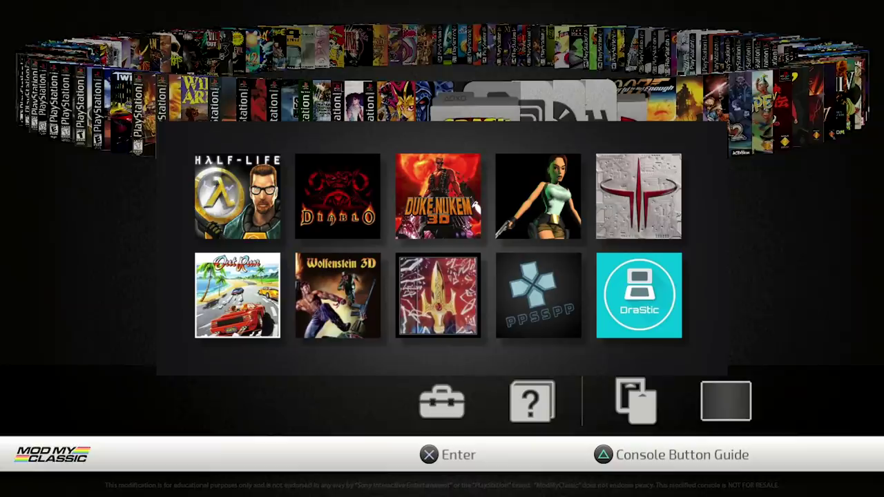
key("Right")
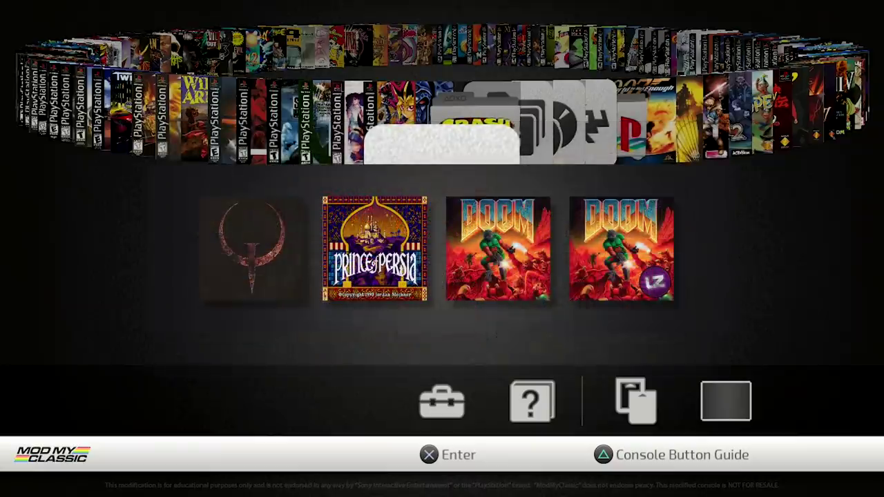